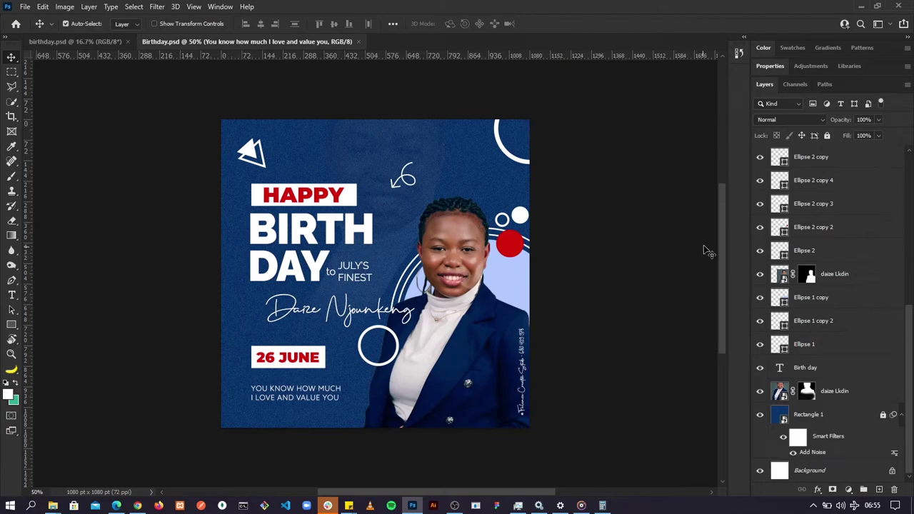
- Reset the Essentials workspace from Window > Workspace, restoring the default Color, Properties and Layers panels
scroll(724, 243, "up", 1)
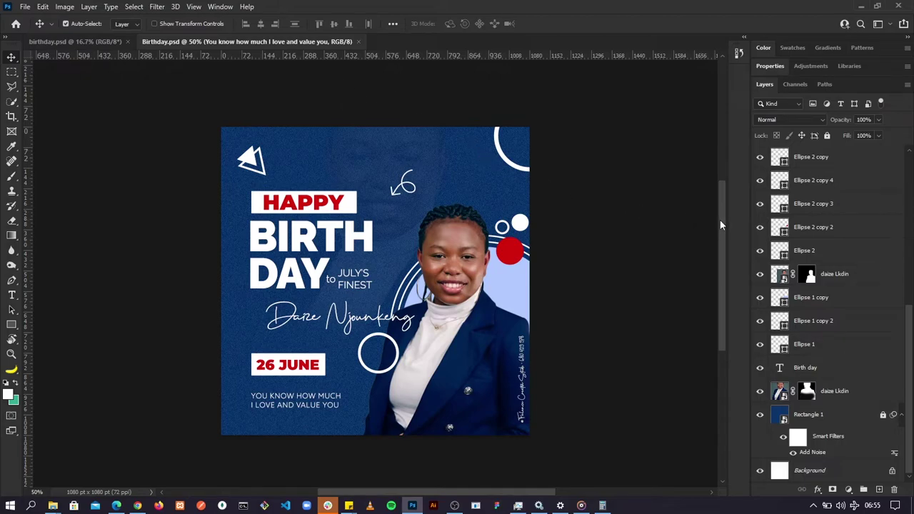
mouse_move(724, 224)
left_mouse_down()
mouse_move(722, 233)
mouse_move(722, 224)
left_mouse_up()
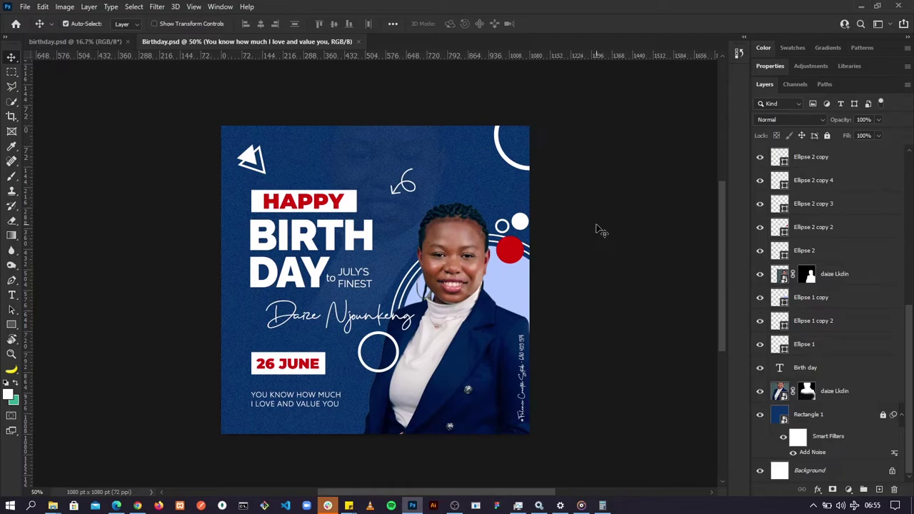
left_click(221, 7)
mouse_move(239, 33)
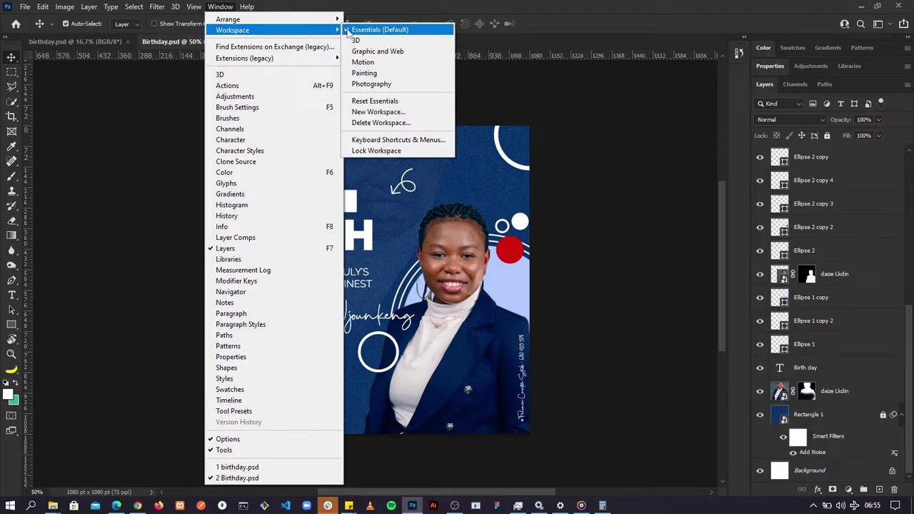
left_click(363, 14)
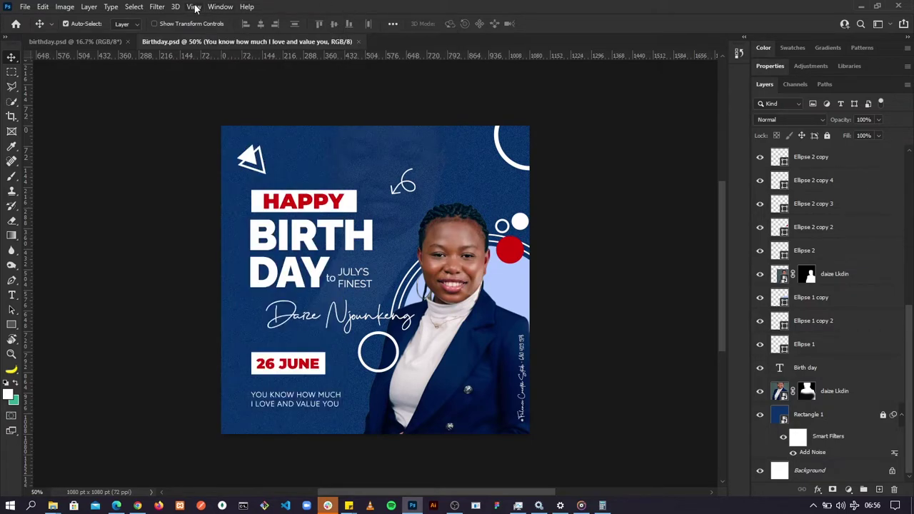
left_click(219, 7)
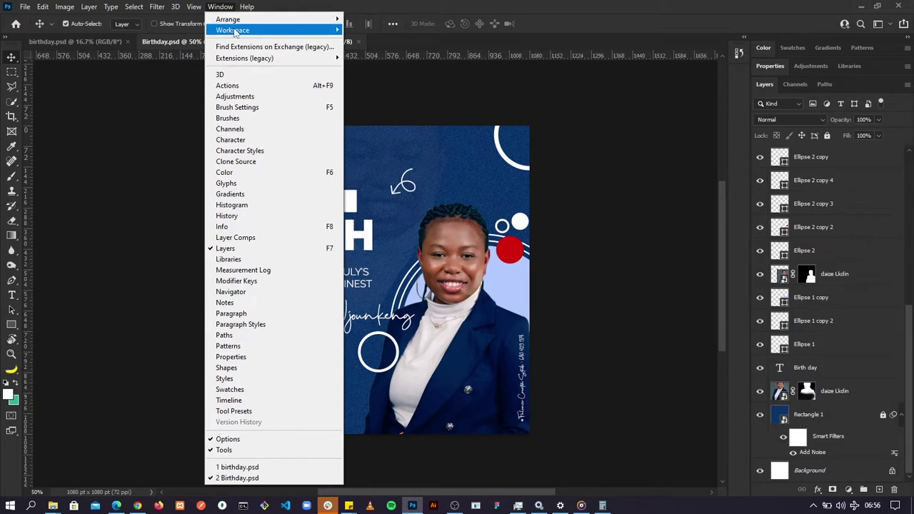
mouse_move(266, 35)
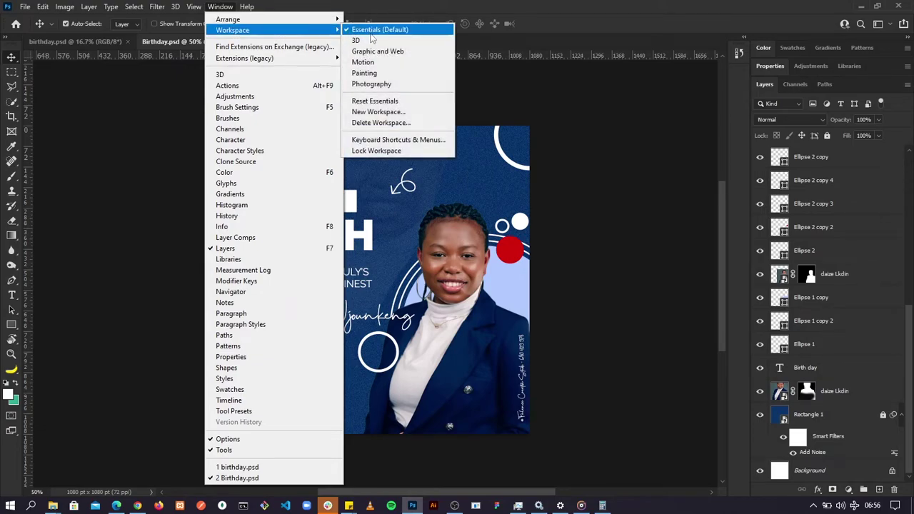
left_click(376, 101)
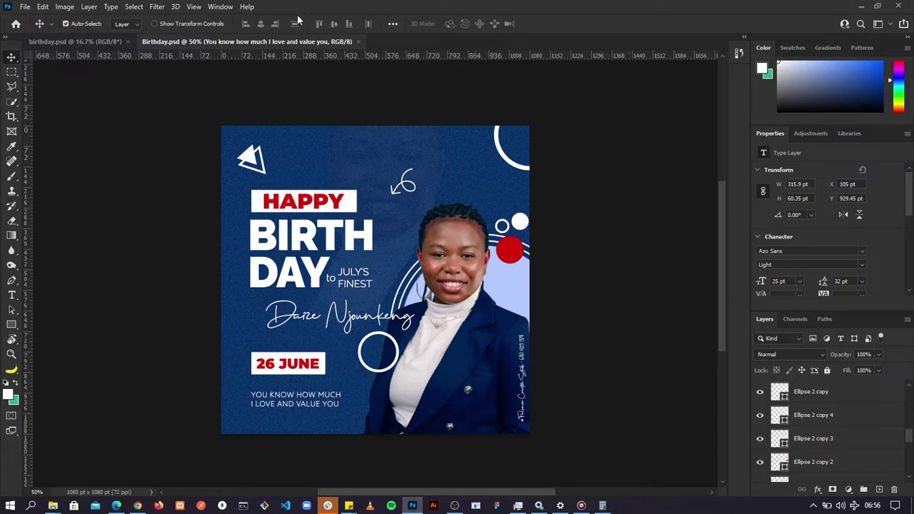
left_click(224, 8)
mouse_move(259, 32)
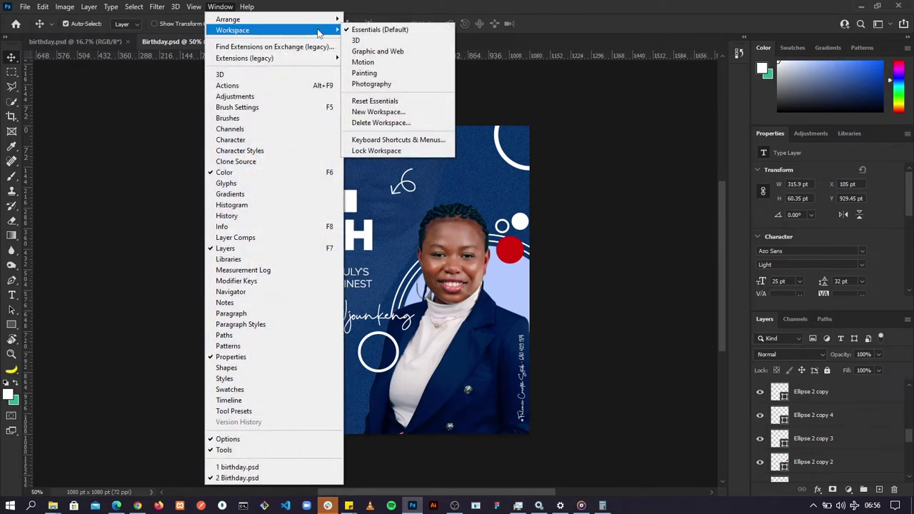
left_click(379, 41)
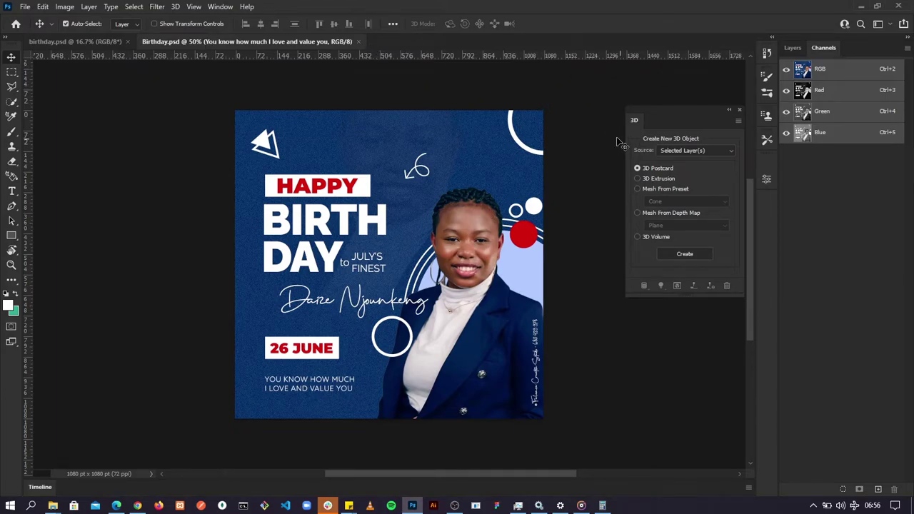
left_click(220, 6)
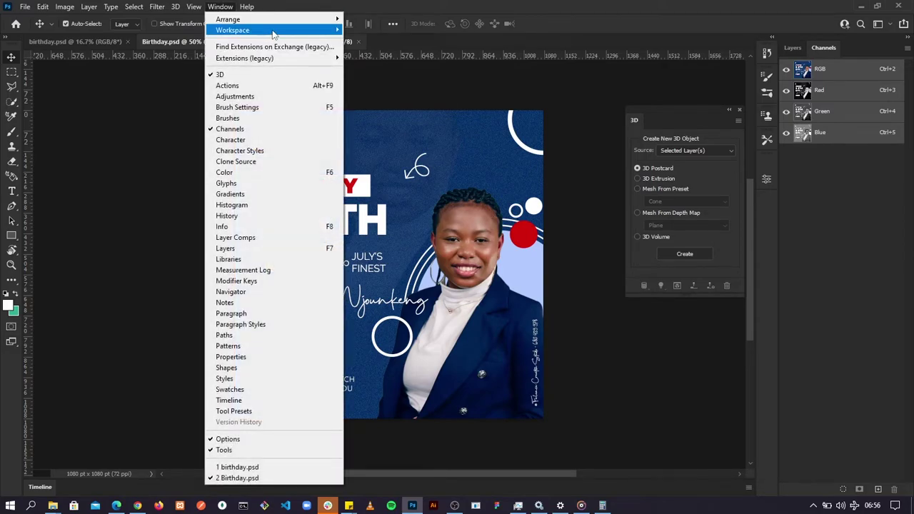
left_click(354, 50)
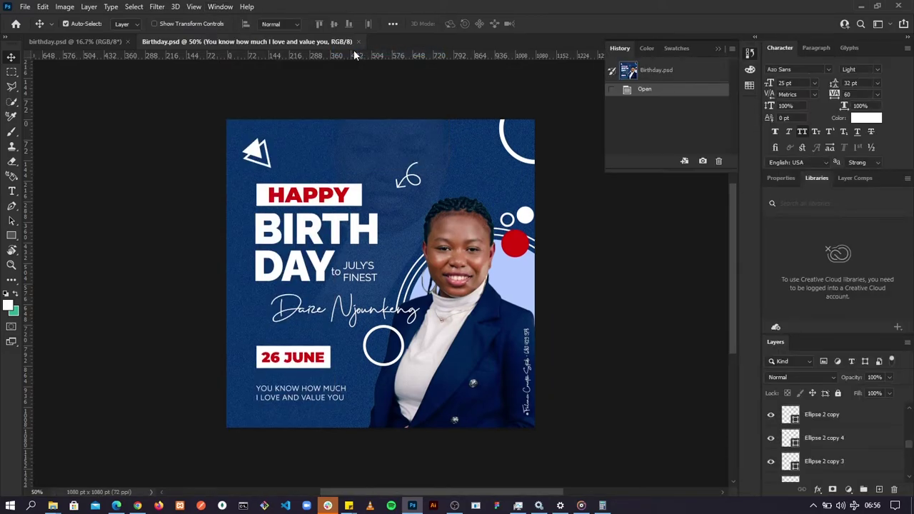
left_click(229, 7)
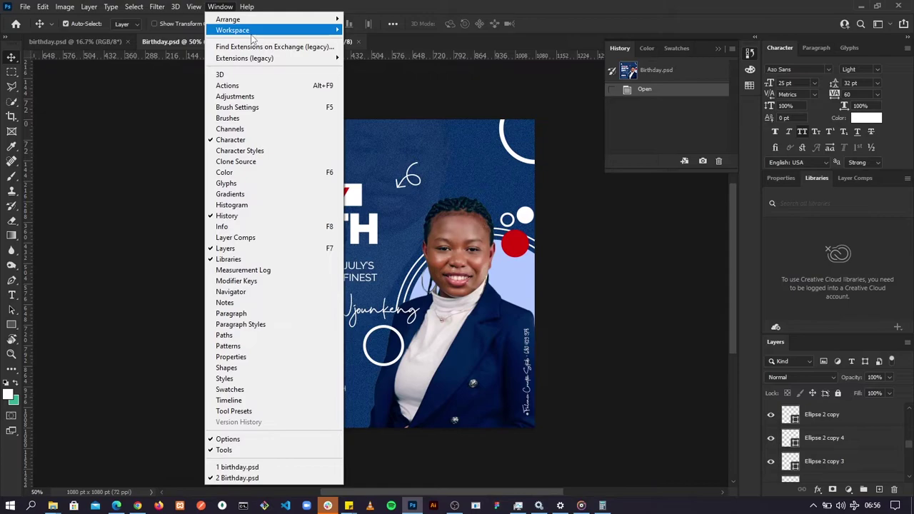
mouse_move(337, 32)
left_click(359, 62)
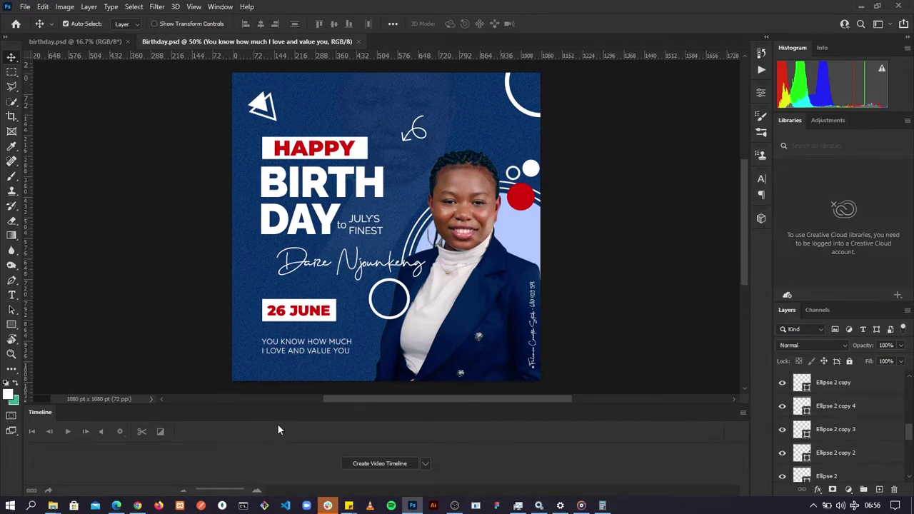
left_click(222, 8)
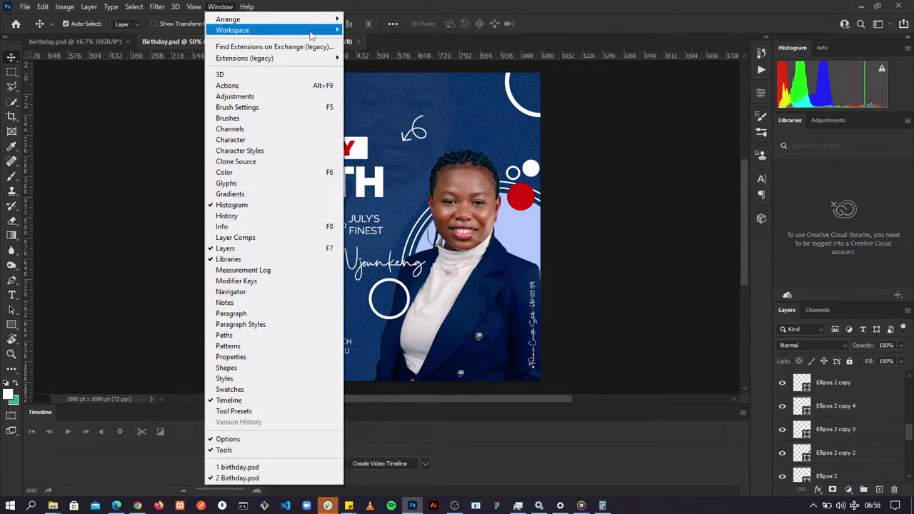
mouse_move(314, 30)
left_click(364, 73)
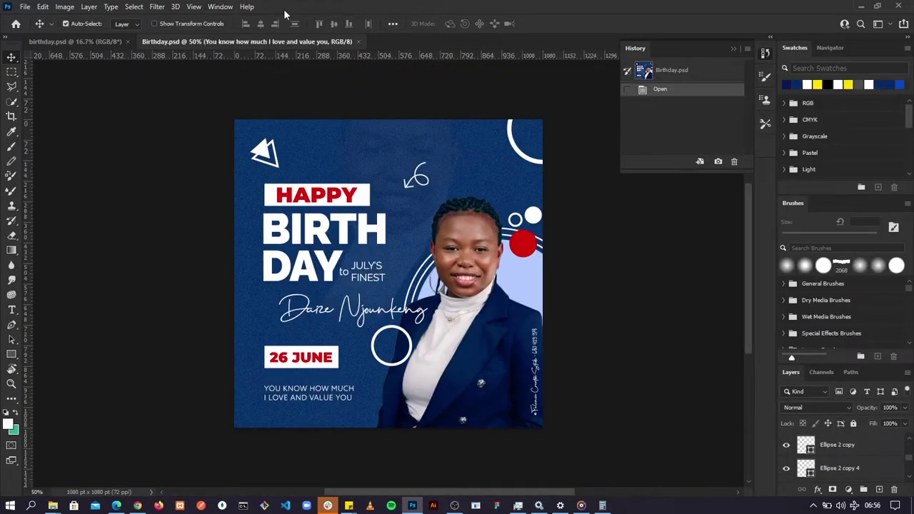
left_click(223, 7)
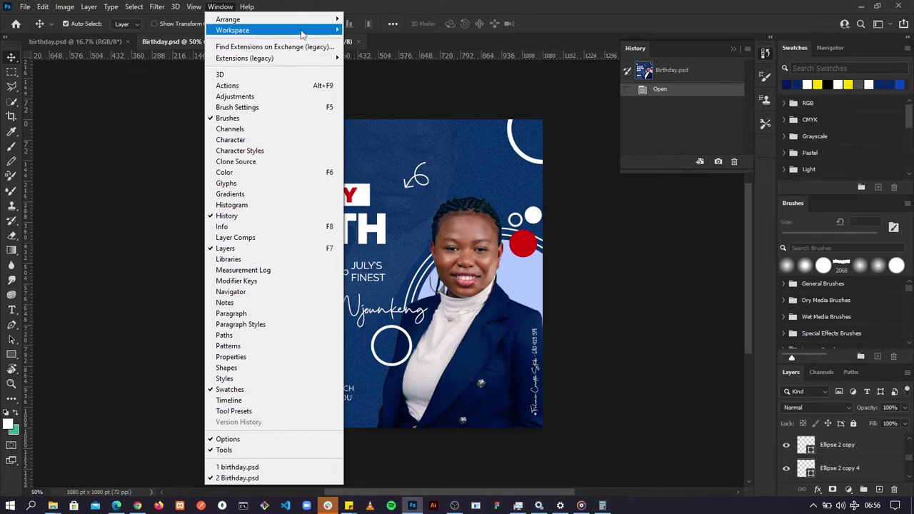
mouse_move(305, 32)
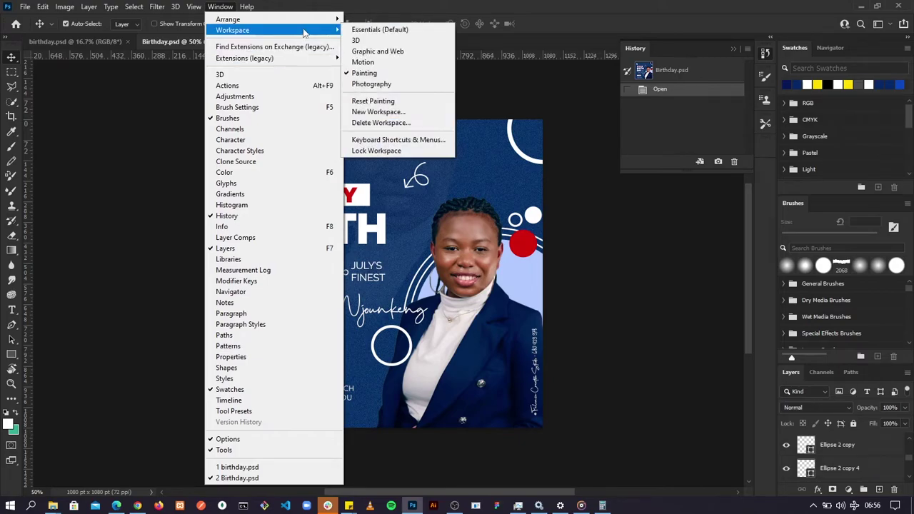
left_click(367, 84)
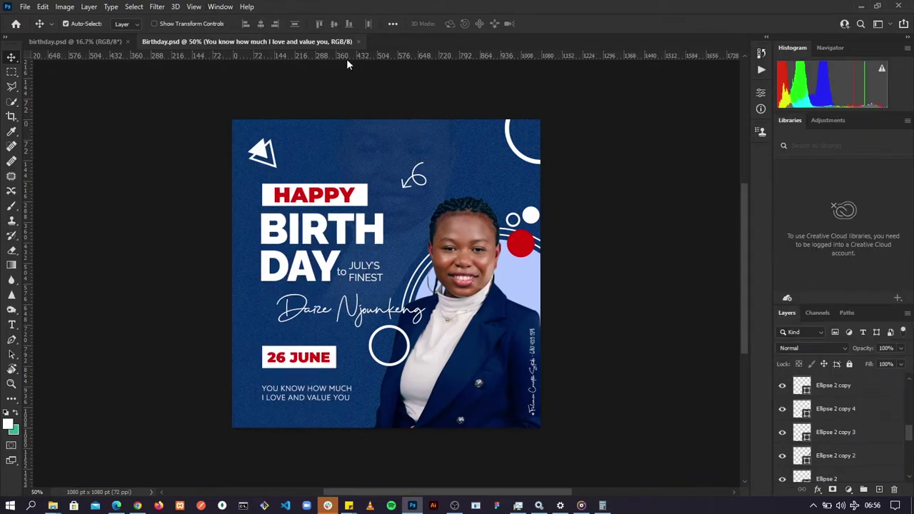
left_click(220, 7)
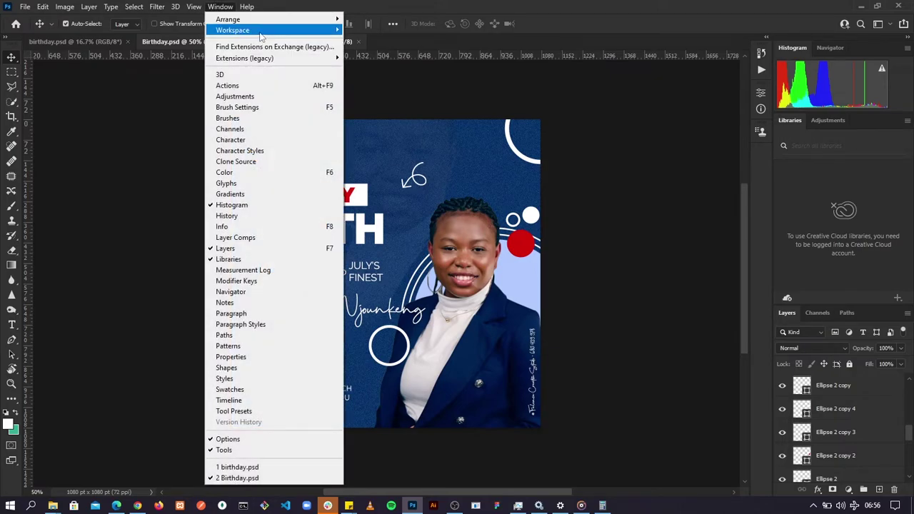
mouse_move(261, 33)
left_click(355, 32)
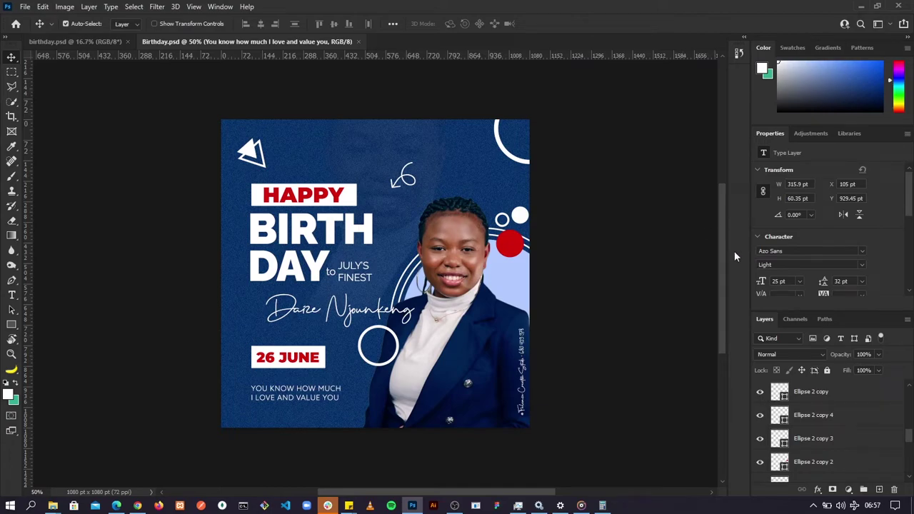
mouse_move(724, 251)
left_mouse_down()
mouse_move(724, 235)
mouse_move(724, 252)
left_mouse_up()
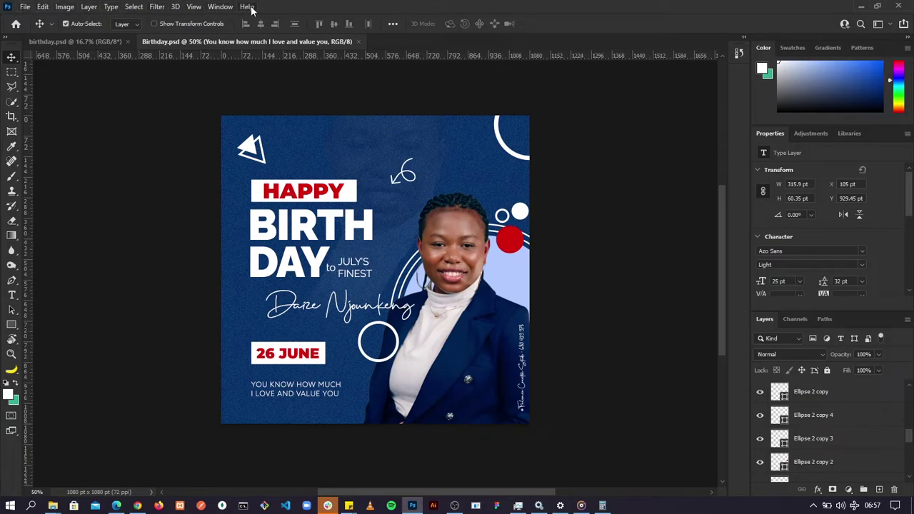
left_click(25, 7)
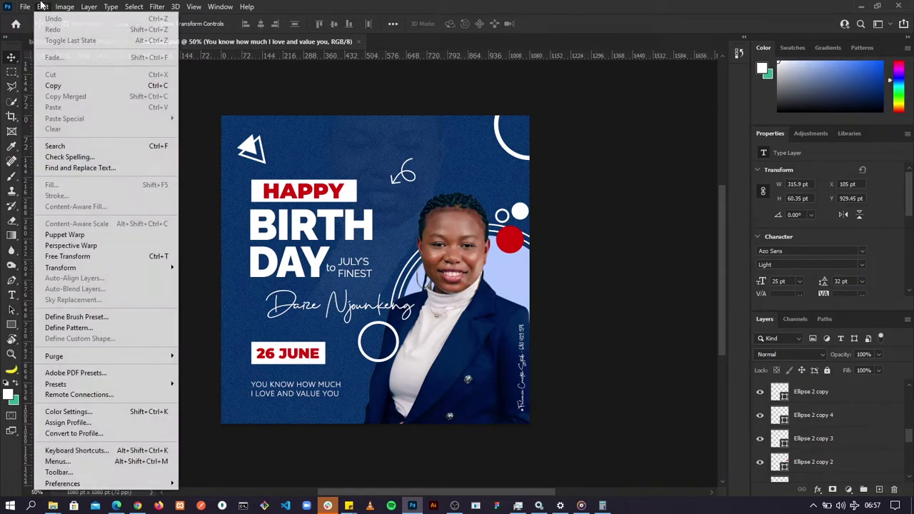
mouse_move(90, 7)
left_click(133, 7)
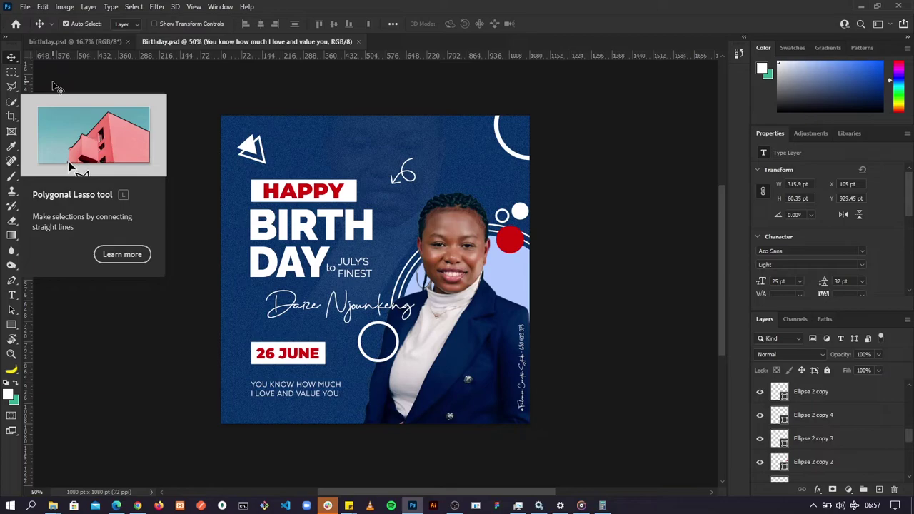
left_click(50, 85)
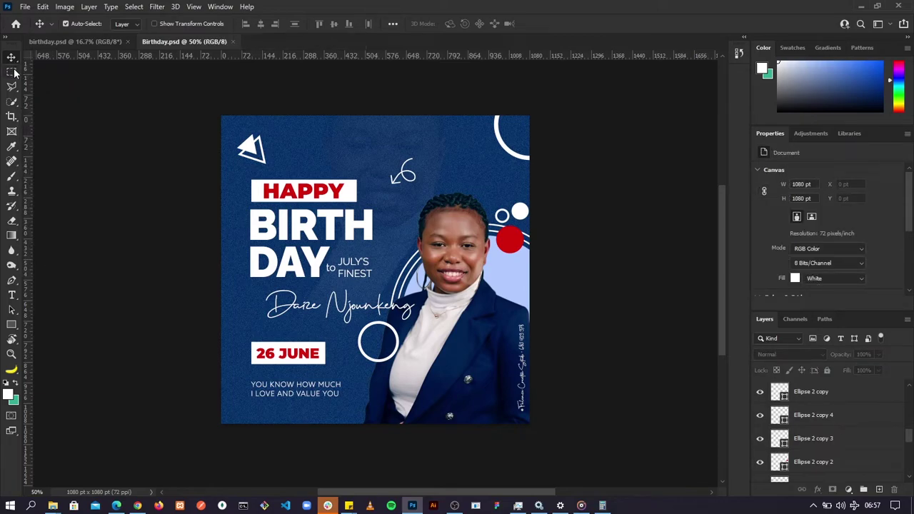
left_click(11, 72)
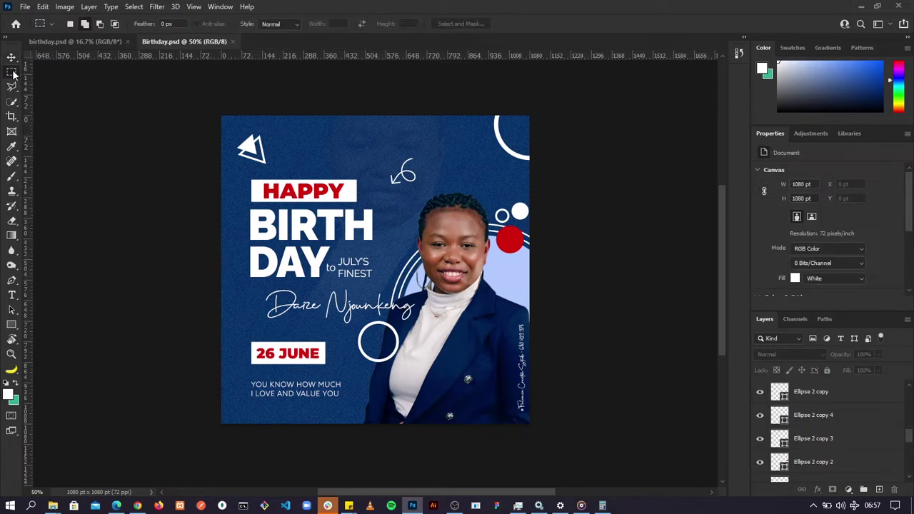
left_click(11, 235)
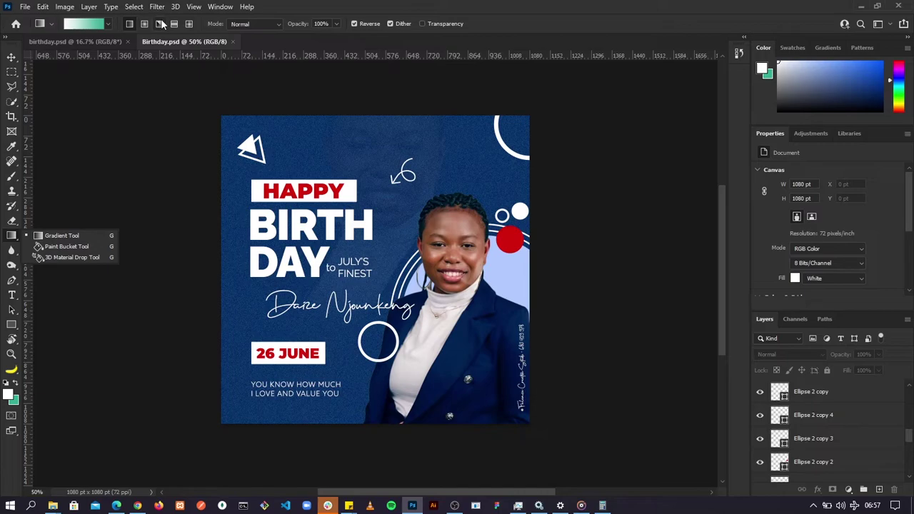
left_click(11, 177)
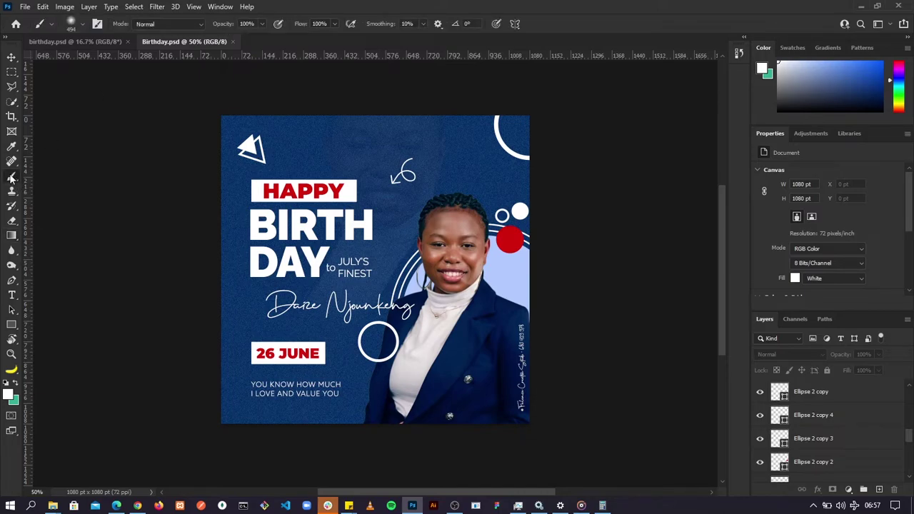
left_click(11, 147)
left_click(11, 118)
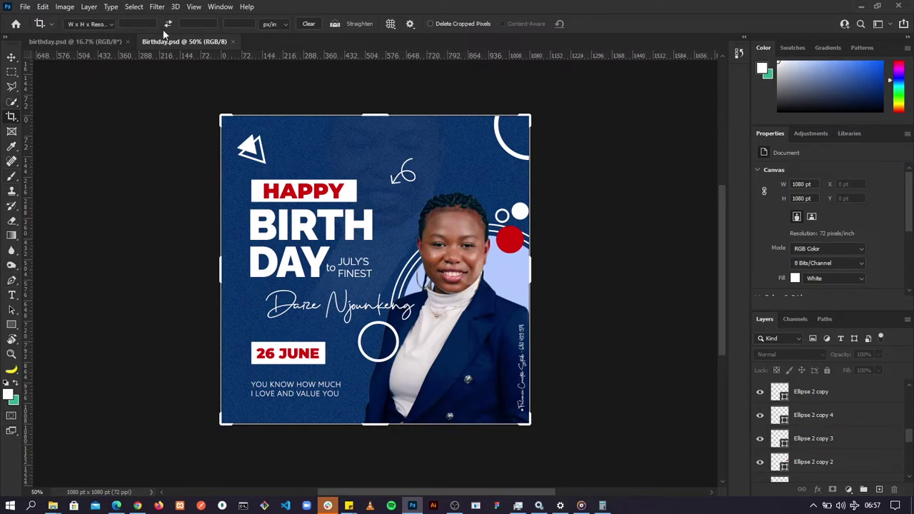
left_click(12, 70)
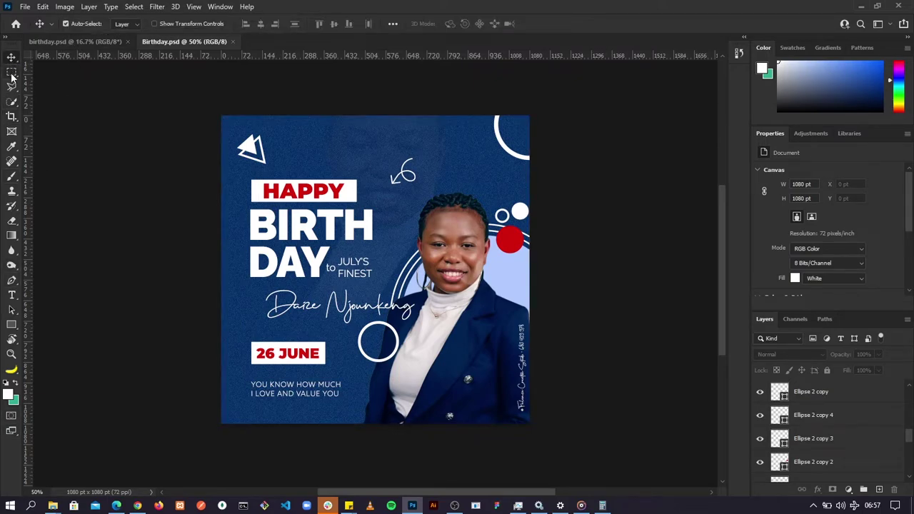
left_click(10, 89)
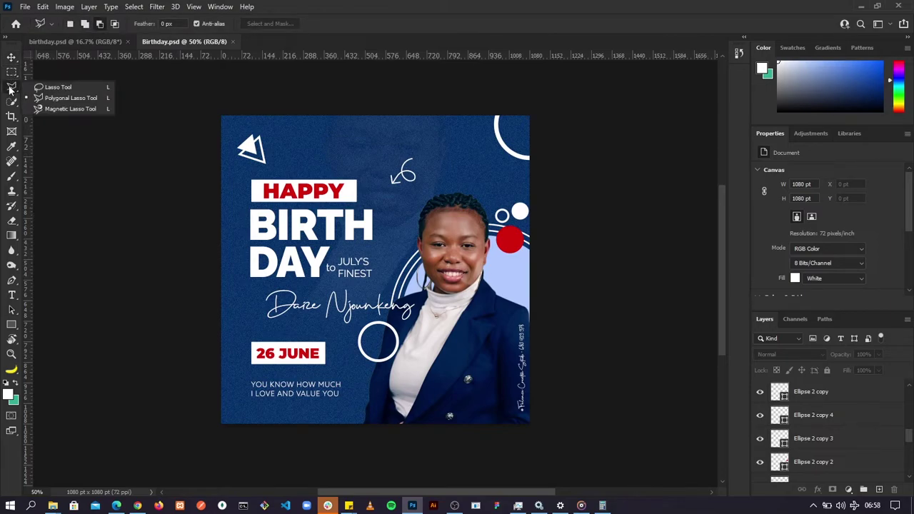
left_click(12, 265)
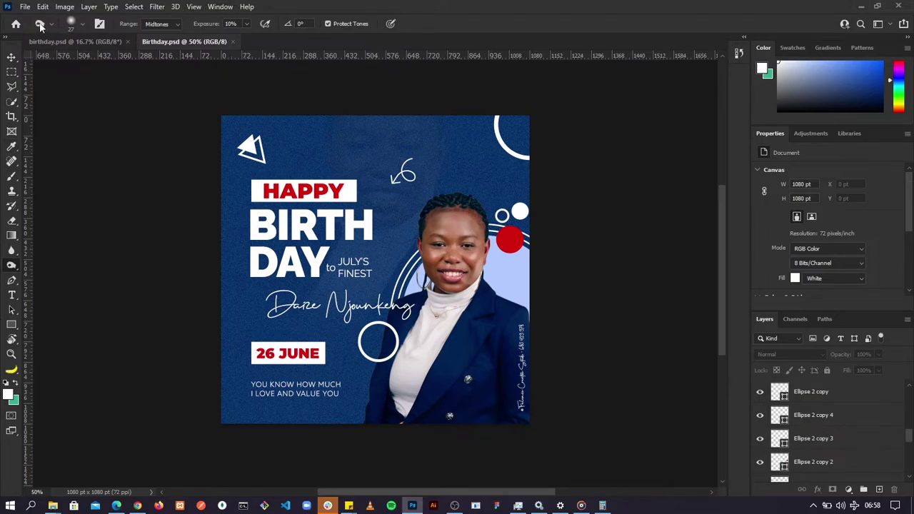
left_click(12, 326)
left_click(11, 353)
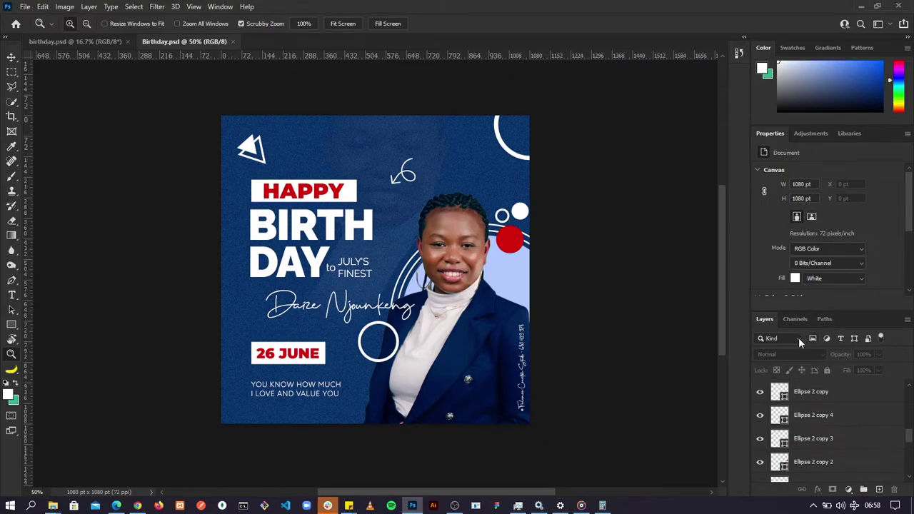
- Collapse and re-expand the Layers panel, then drag its divider up so all layers down to Background show
double_click(764, 321)
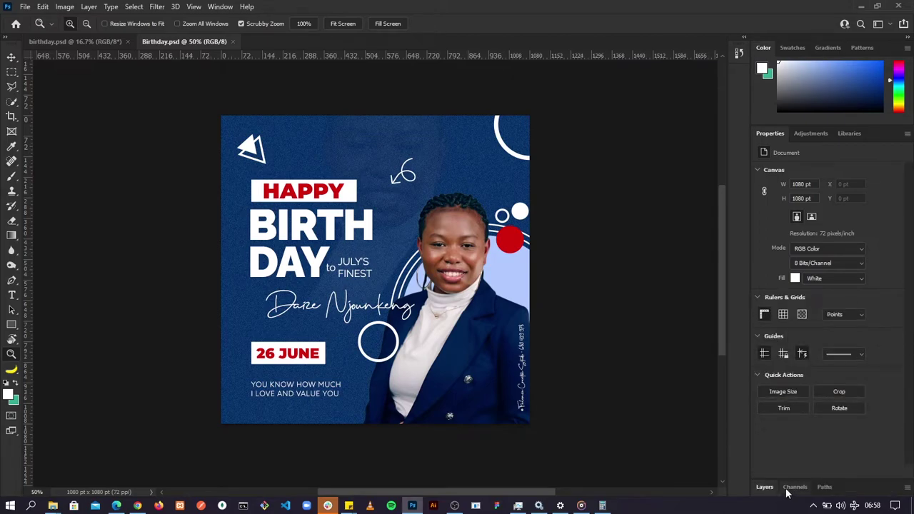
left_click(764, 487)
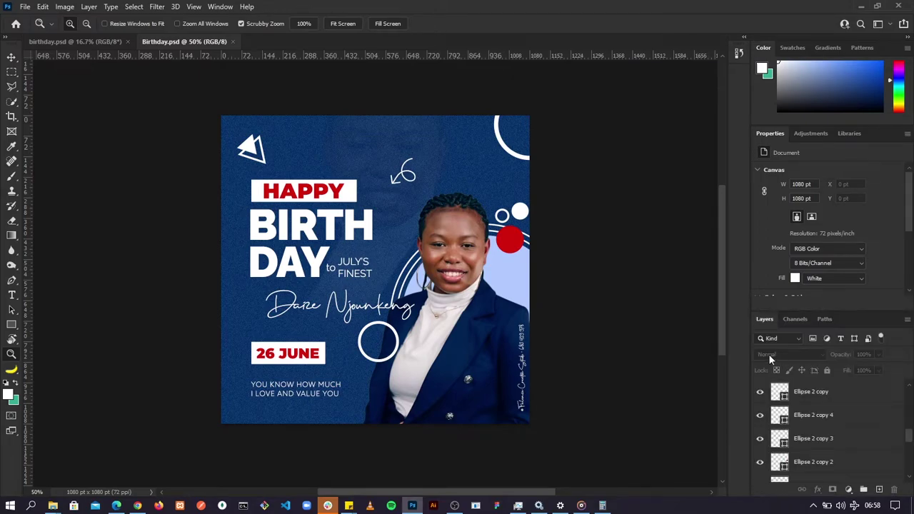
double_click(766, 321)
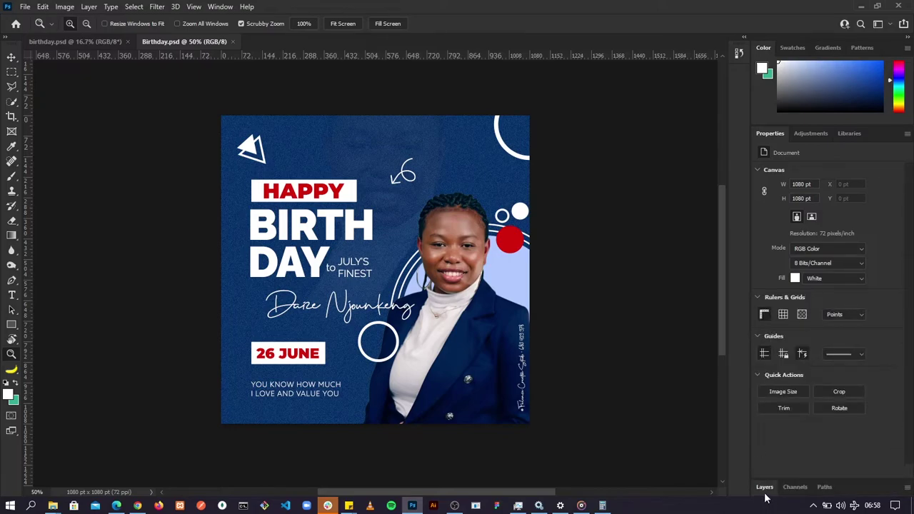
left_click(765, 490)
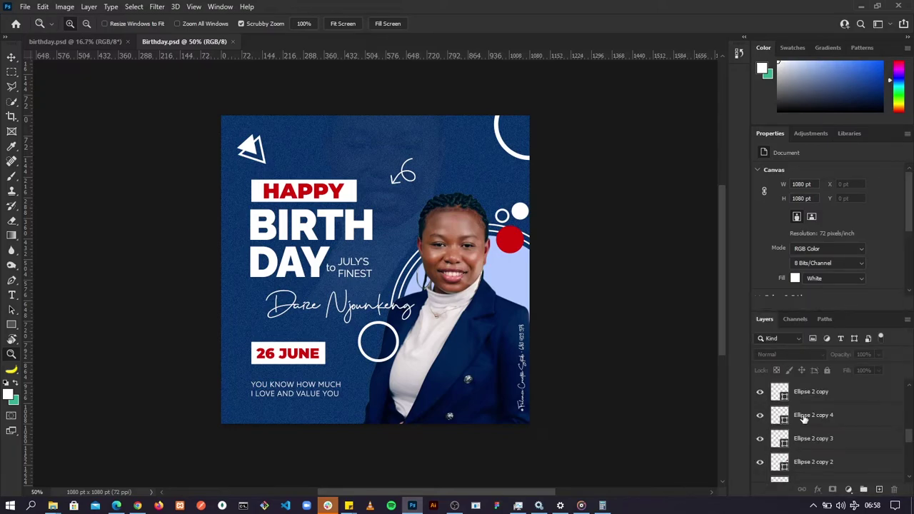
left_click_drag(812, 312, 814, 252)
scroll(803, 379, "down", 6)
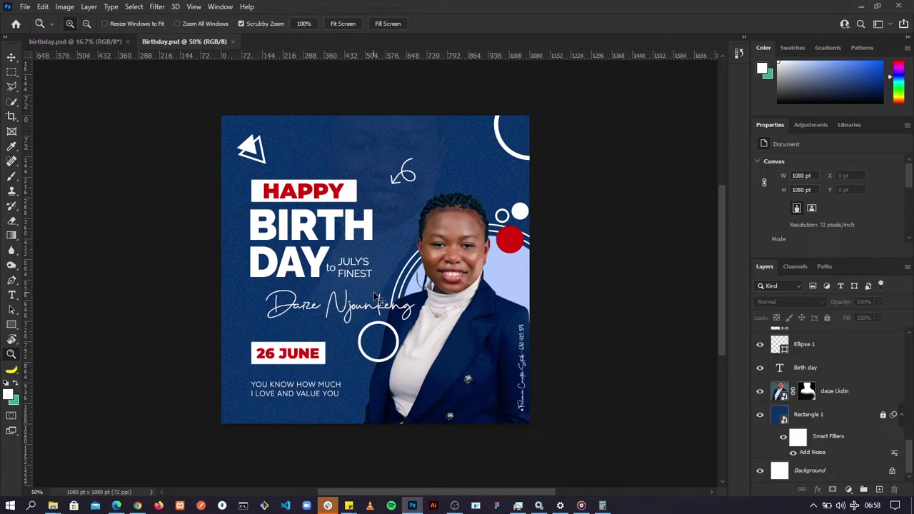
- Create a new 5 × 5 in, 300 ppi document with a white background
key("ctrl+n")
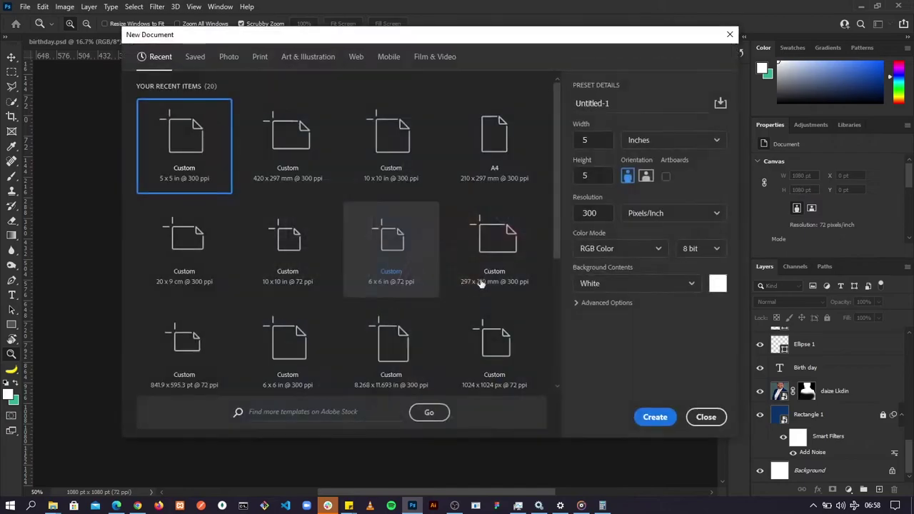
left_click(653, 418)
left_click(482, 285, "alt")
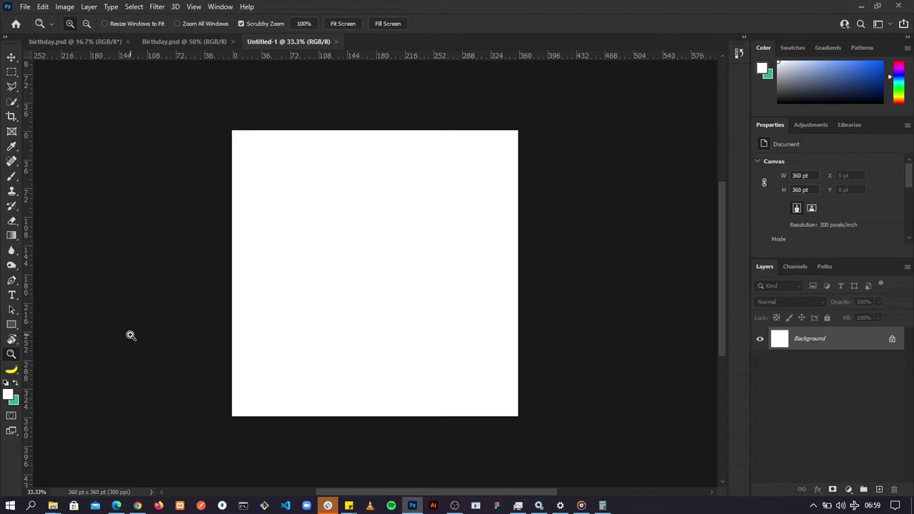
- Draw a rectangle across the middle of the fitted canvas and give it the dark navy fill swatch
left_click(13, 325)
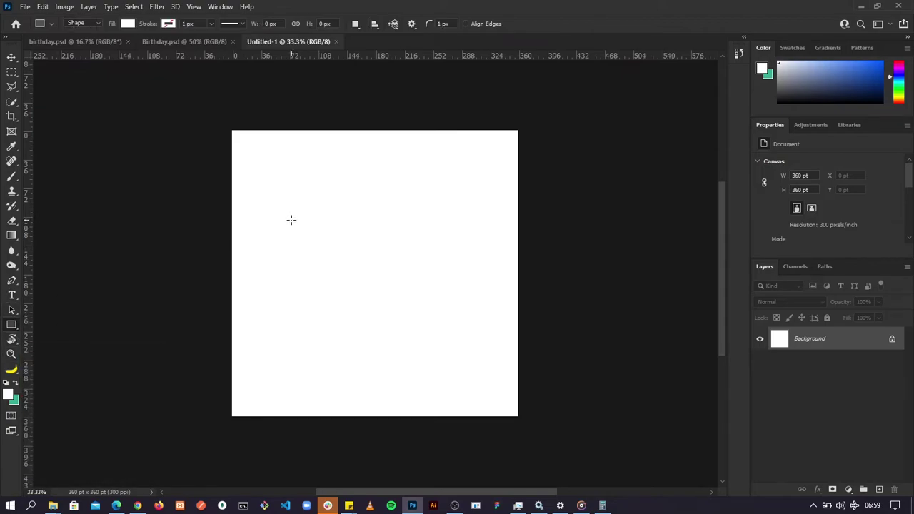
key("ctrl+0")
left_click_drag(260, 211, 526, 365)
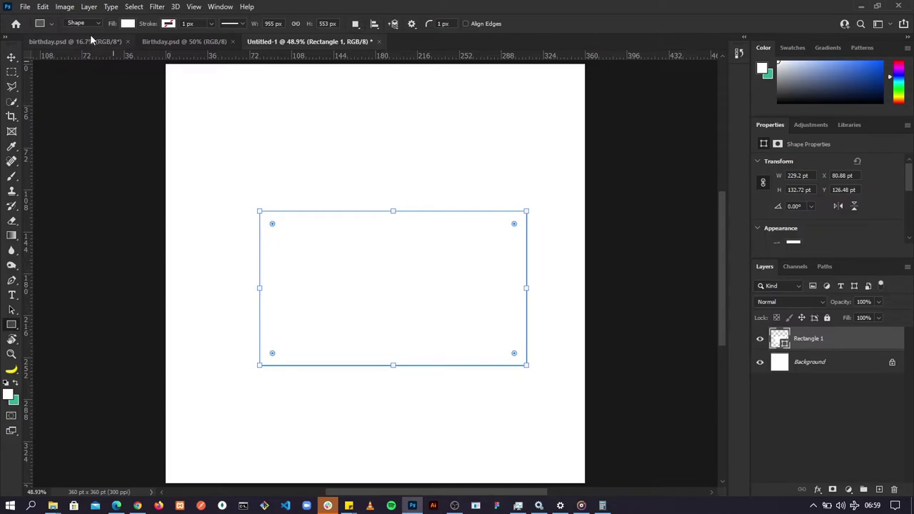
left_click(128, 23)
left_click(62, 82)
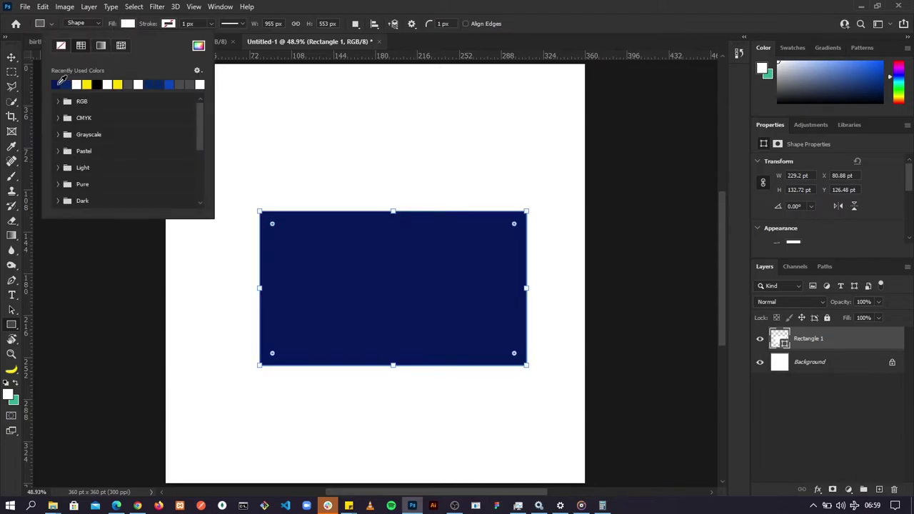
left_click(348, 10)
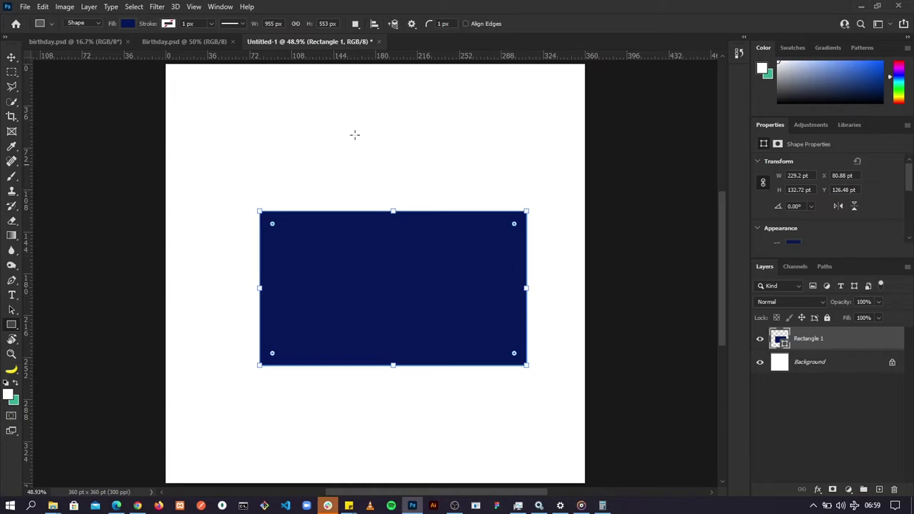
- Start a type layer above the rectangle, replacing the placeholder text
left_click(12, 295)
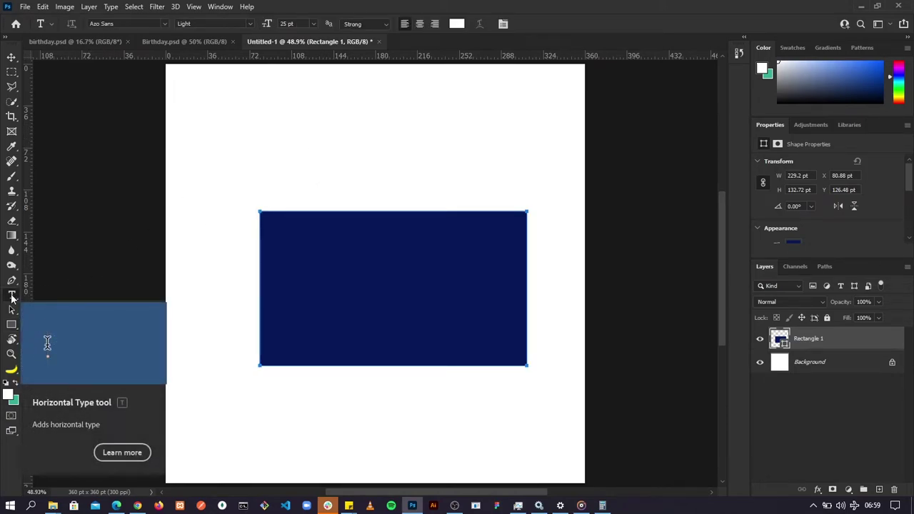
left_click(280, 154)
key("BackSpace")
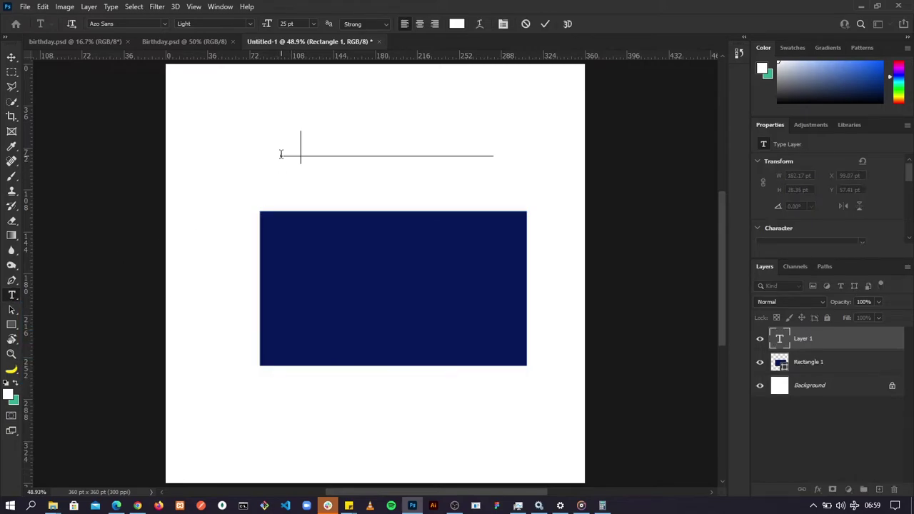
type("pyBir")
- Select all the text and set its colour to black in the Color Picker
key("ctrl+a")
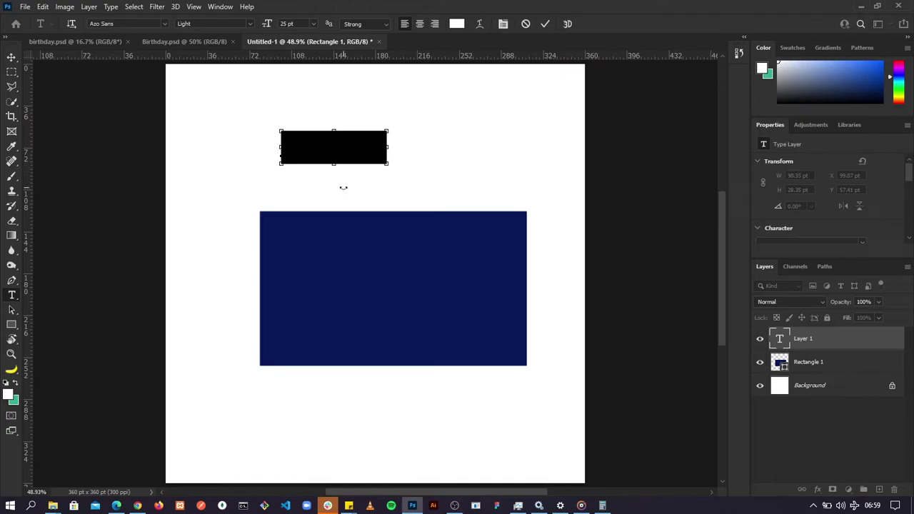
left_click(457, 24)
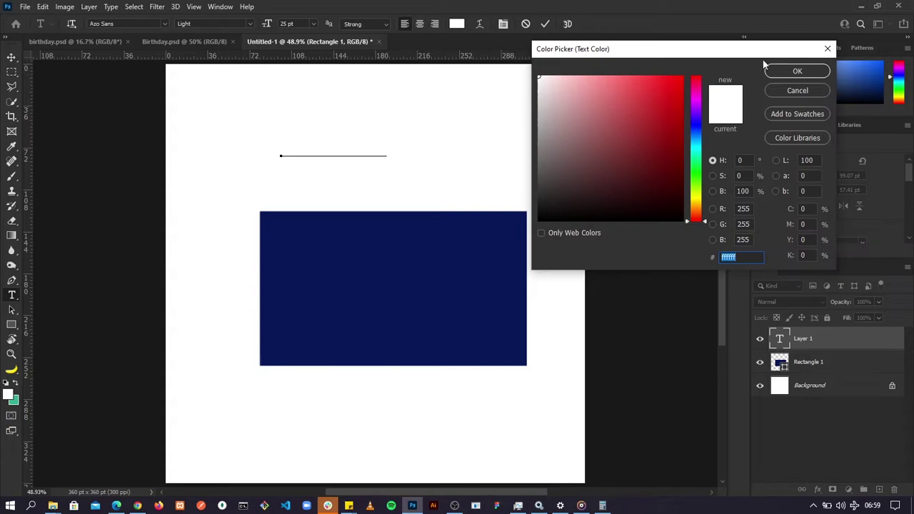
left_click(827, 49)
left_click(455, 24)
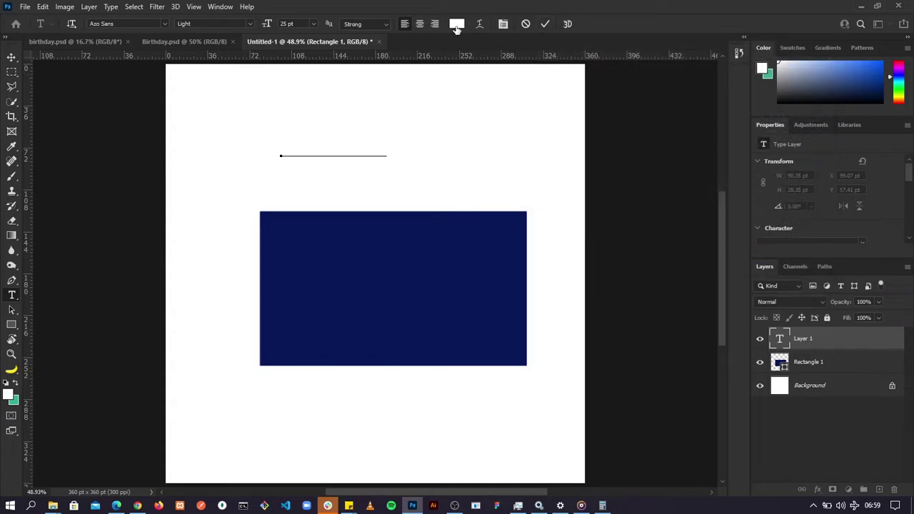
left_click_drag(547, 222, 532, 229)
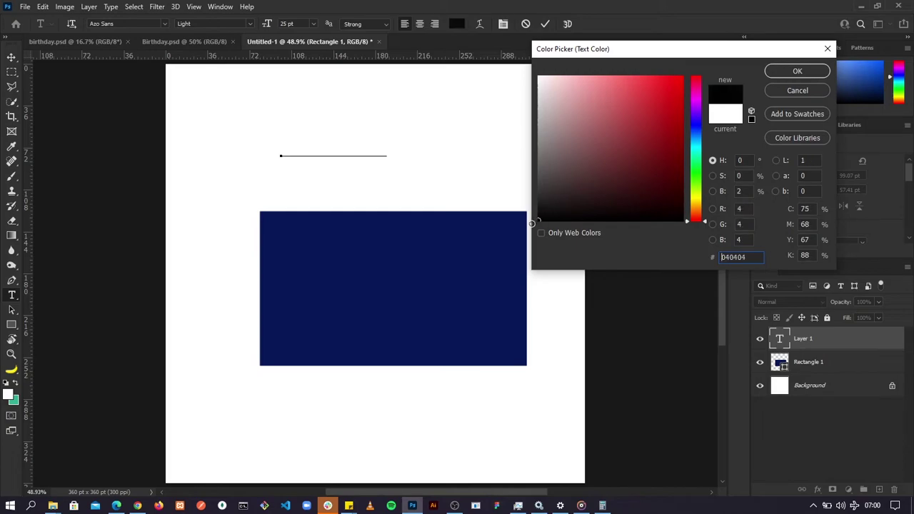
left_click(797, 71)
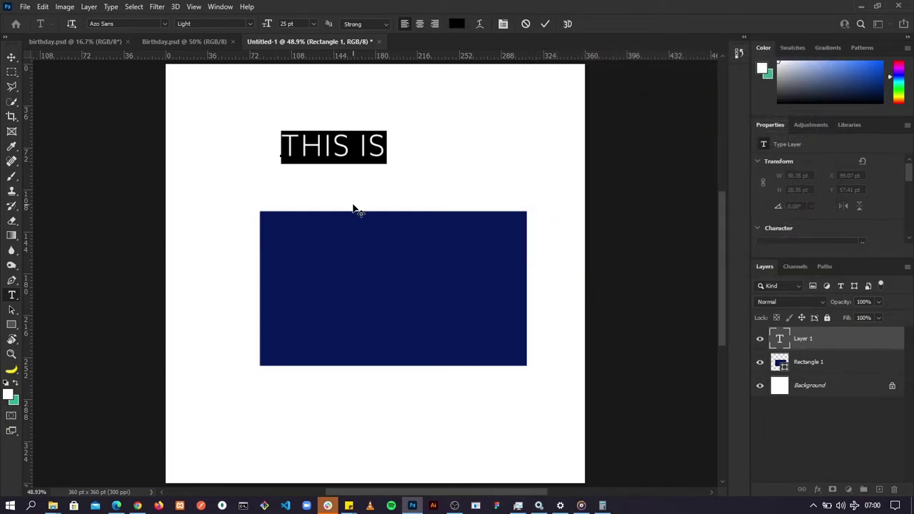
- Finish the heading so it reads THIS IS A RECTANGLE and commit it
key("Right")
type("A RECTANGL")
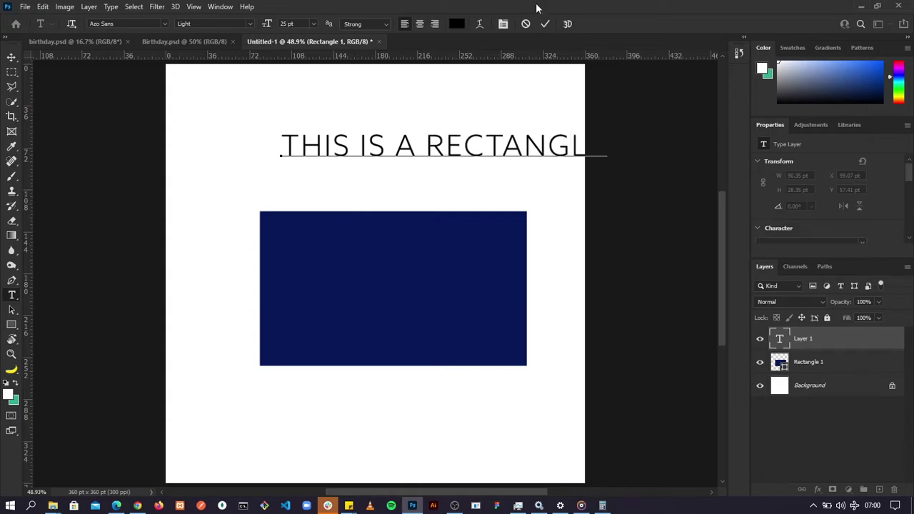
left_click(546, 25)
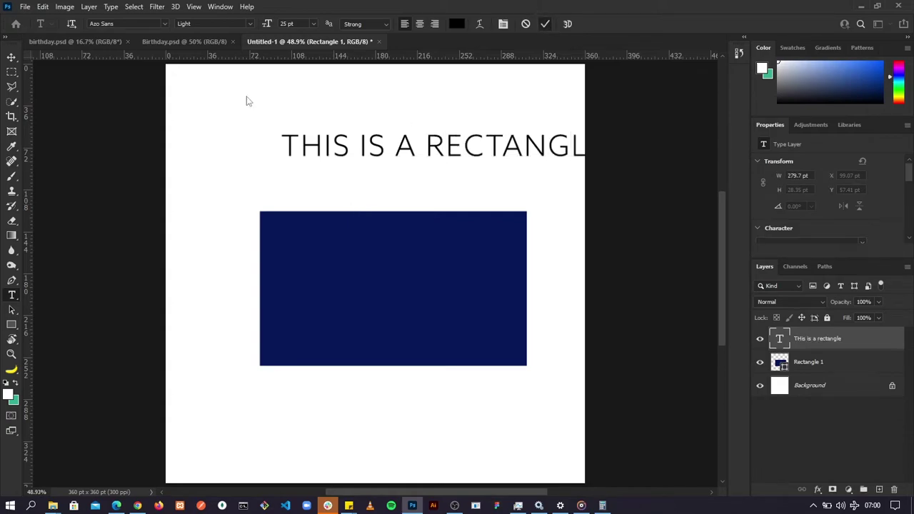
- Use the Move tool to centre the rectangle and place the heading just above it at X 46.53 pt, Y 85.97 pt
left_click(10, 57)
left_click_drag(397, 148, 339, 144)
left_click_drag(388, 278, 367, 271)
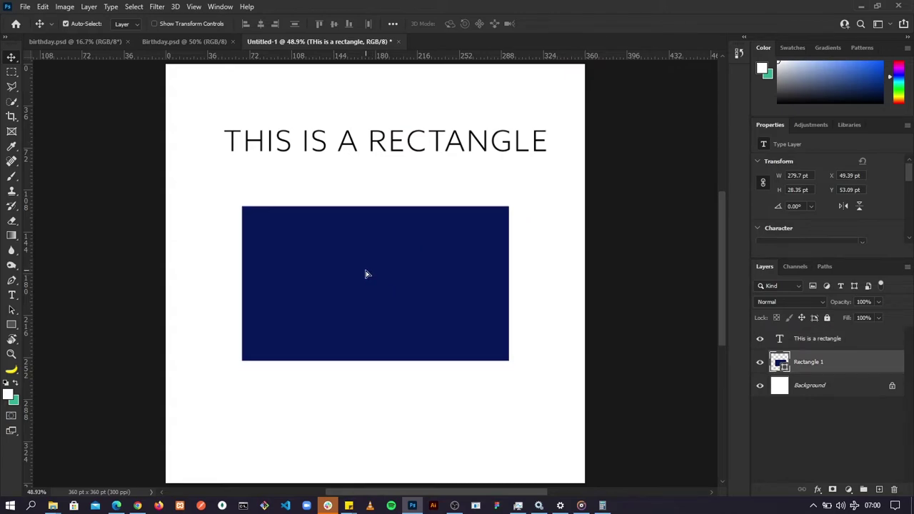
left_click(485, 136)
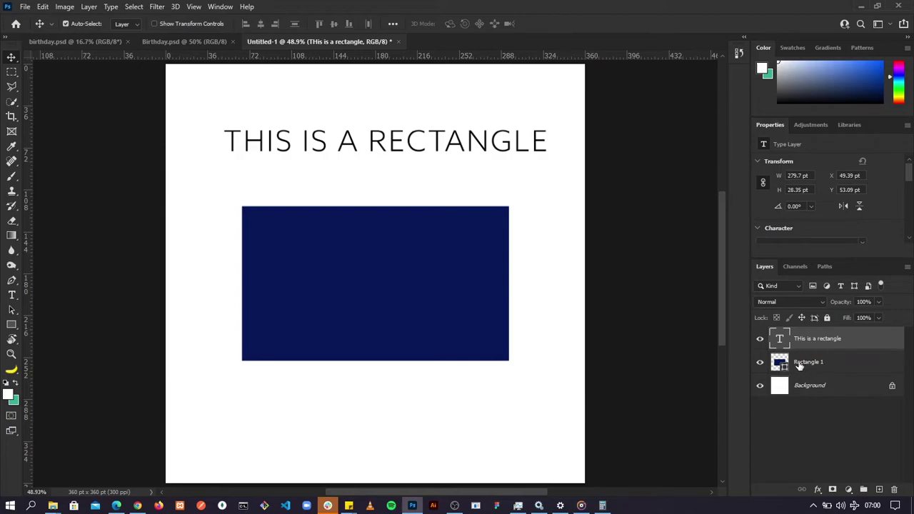
left_click_drag(416, 144, 413, 182)
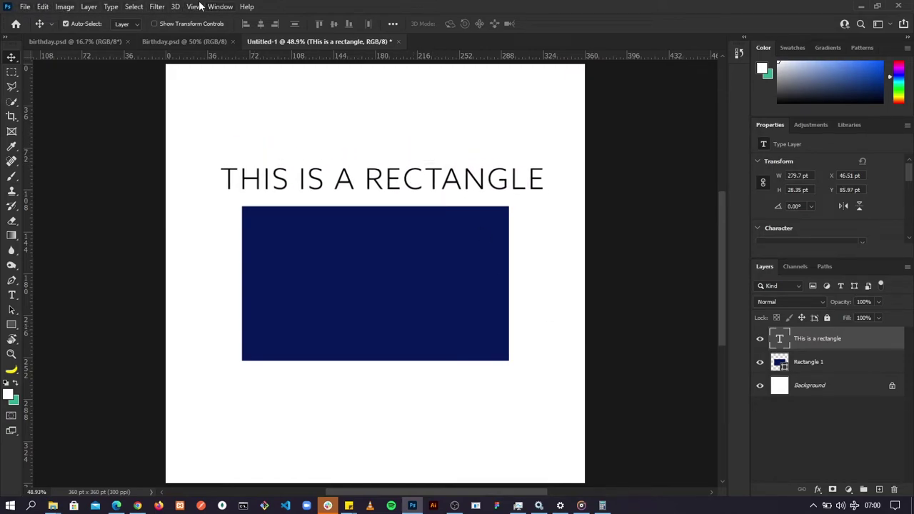
left_click(24, 7)
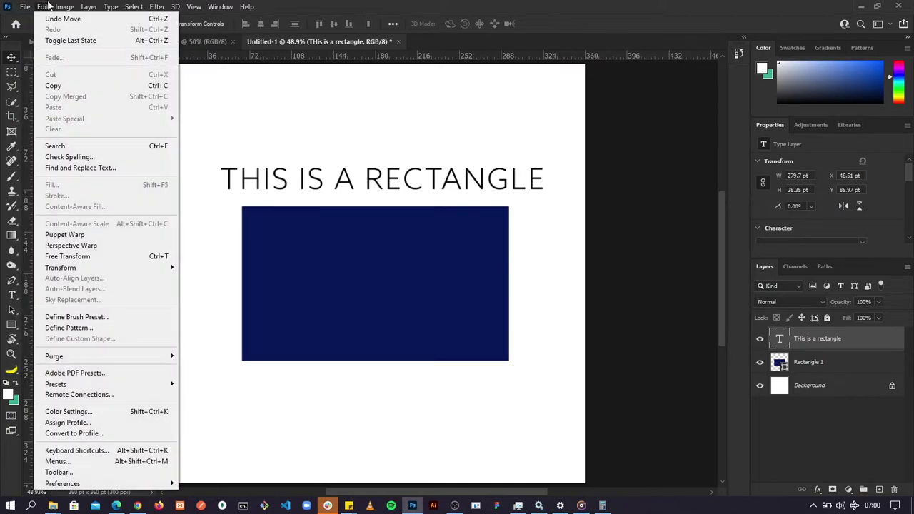
left_click(112, 6)
left_click(248, 6)
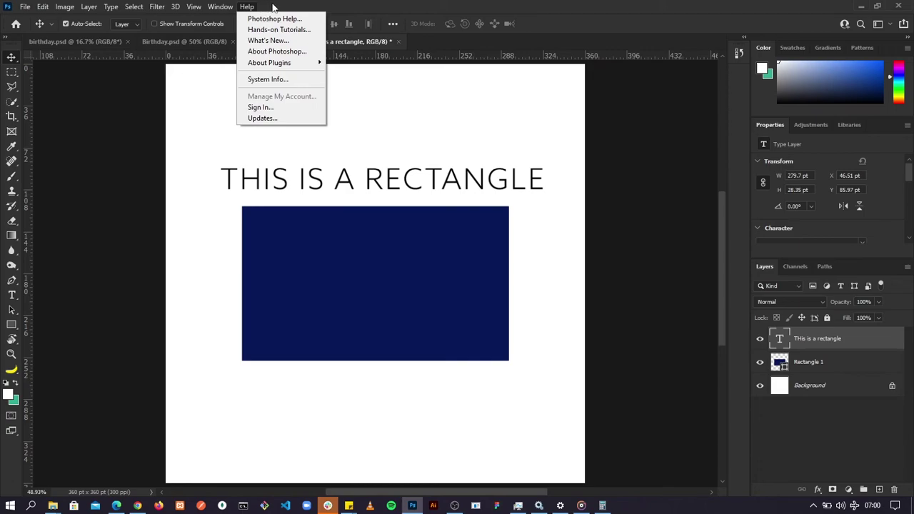
left_click(272, 7)
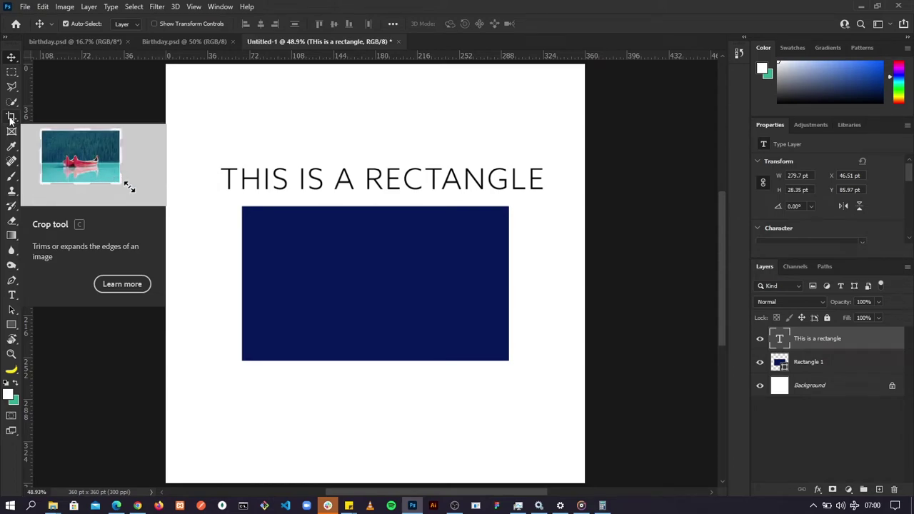
left_click(11, 73)
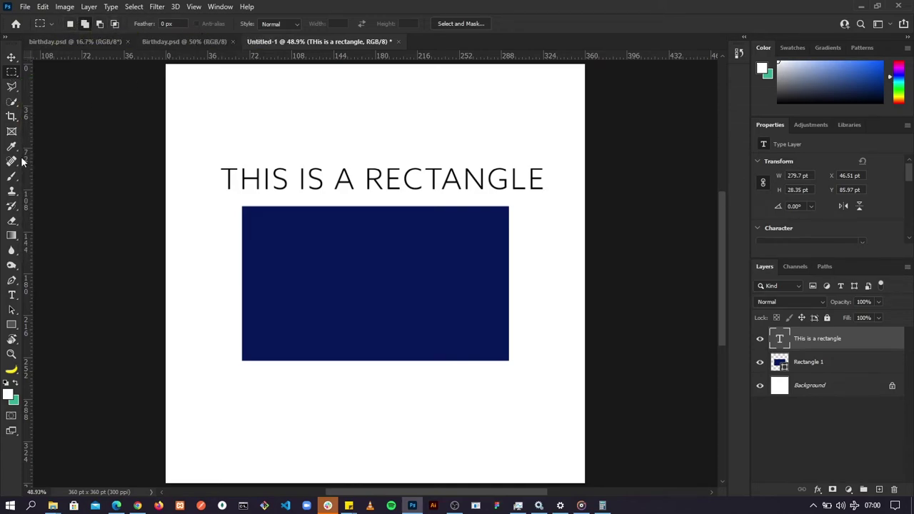
right_click(13, 76)
left_click(13, 74)
right_click(13, 74)
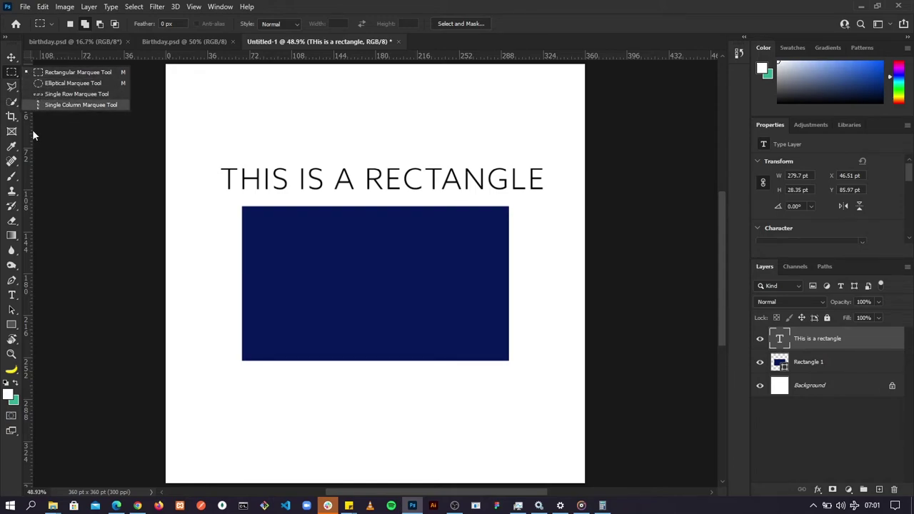
left_click(11, 58)
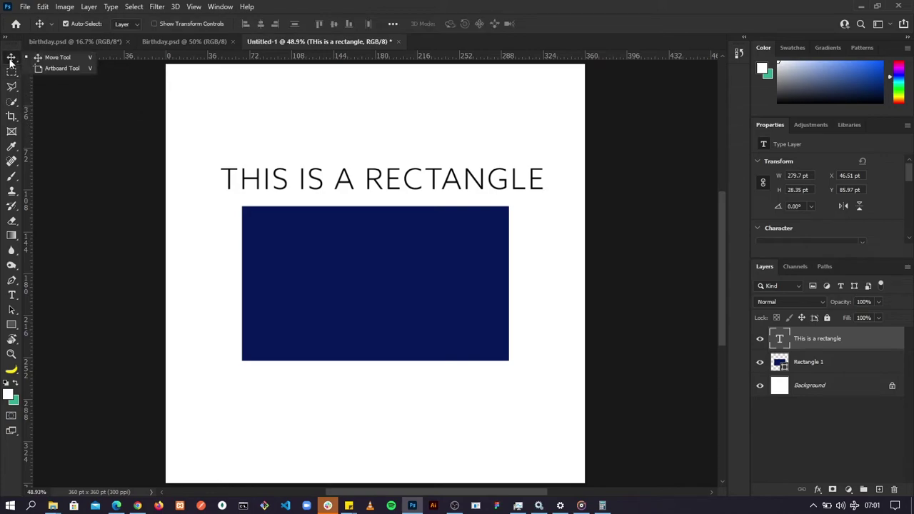
left_click(12, 251)
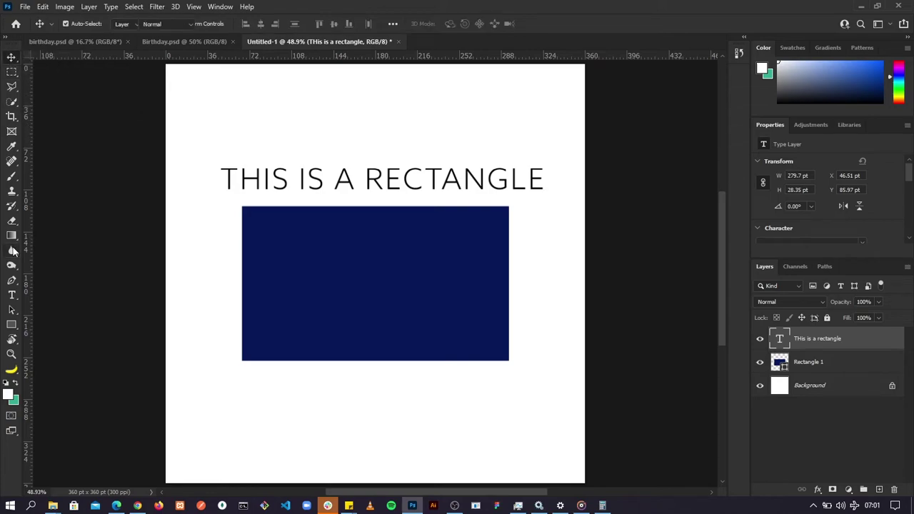
left_click(11, 295)
left_click(11, 310)
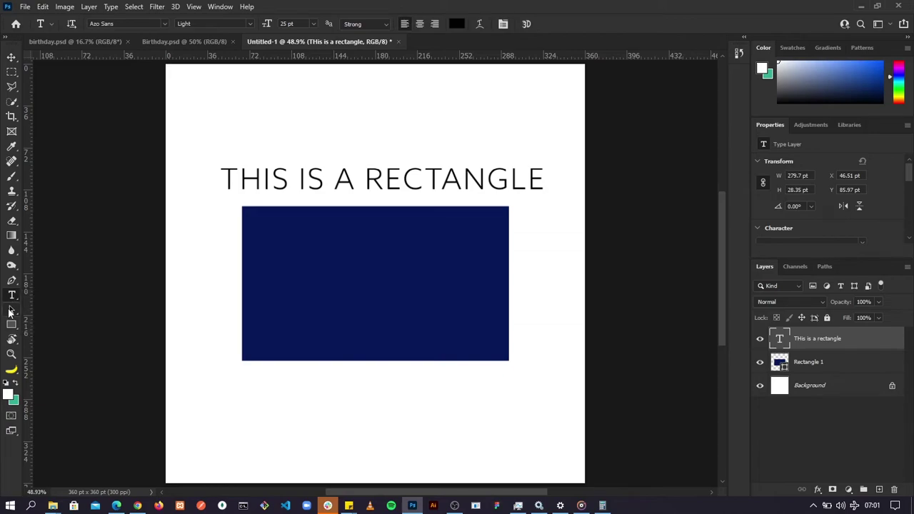
left_click(12, 326)
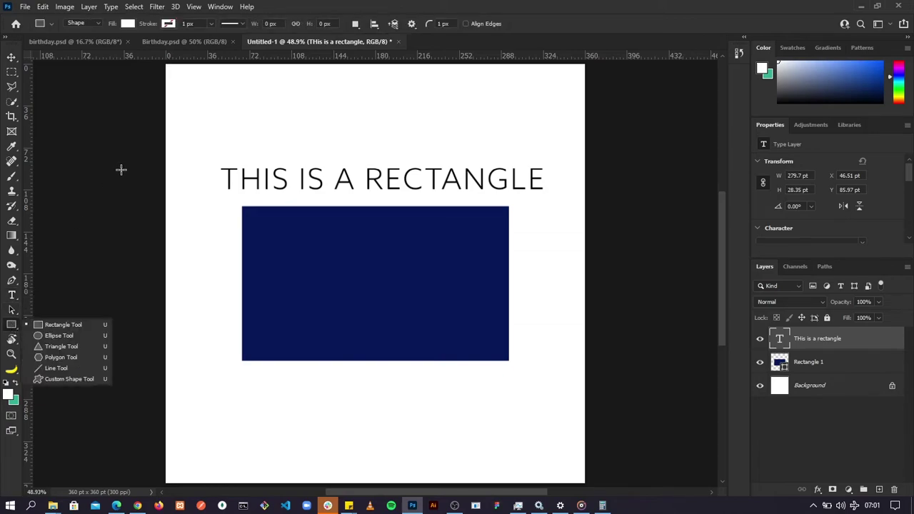
left_click(11, 55)
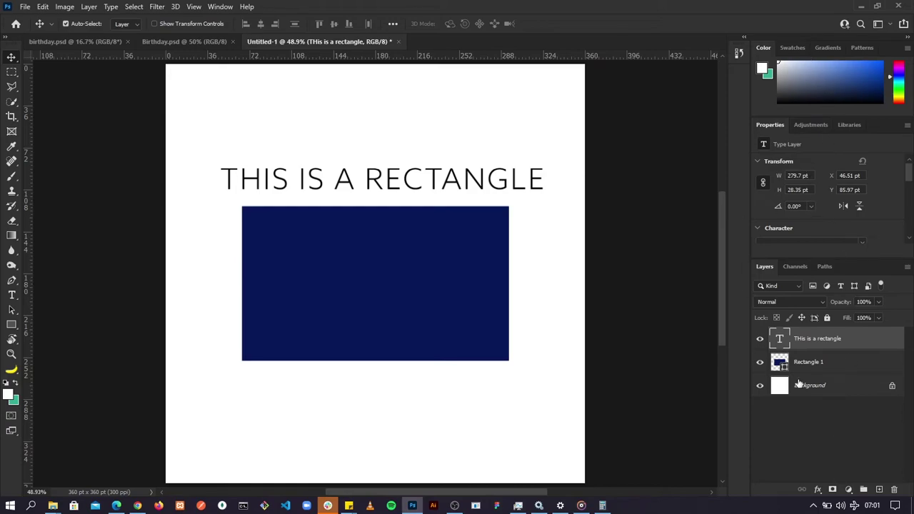
- Float the Color, Swatches, Adjustments and Layers panels out over the canvas
left_click_drag(763, 48, 481, 126)
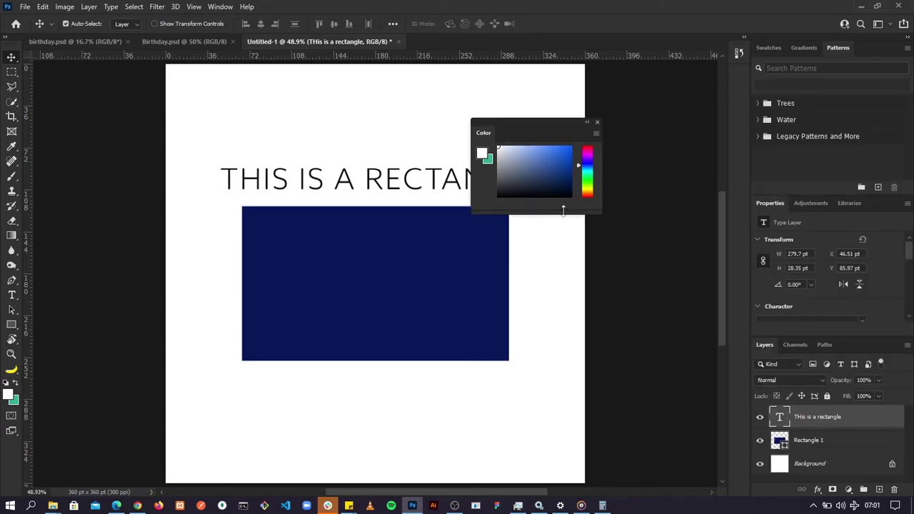
left_click_drag(562, 210, 559, 286)
left_click_drag(768, 47, 58, 89)
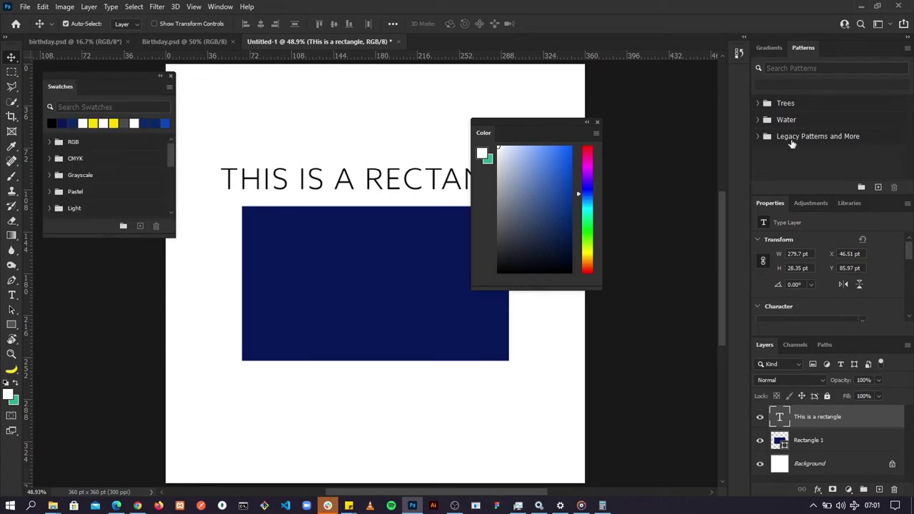
left_click_drag(811, 202, 113, 279)
left_click_drag(762, 344, 566, 322)
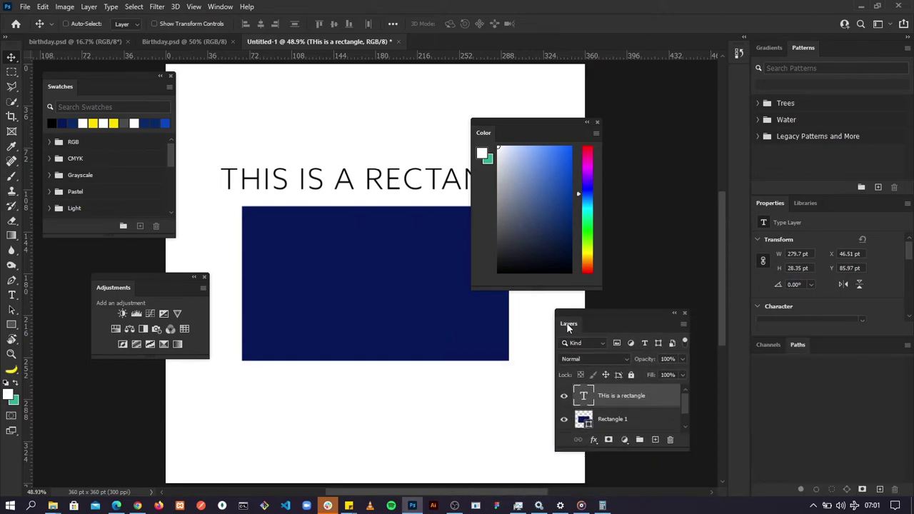
- Zoom the document to 33.3% and rearrange the floating Color, Layers and Properties panels
key("ctrl+minus")
left_click_drag(515, 121, 620, 88)
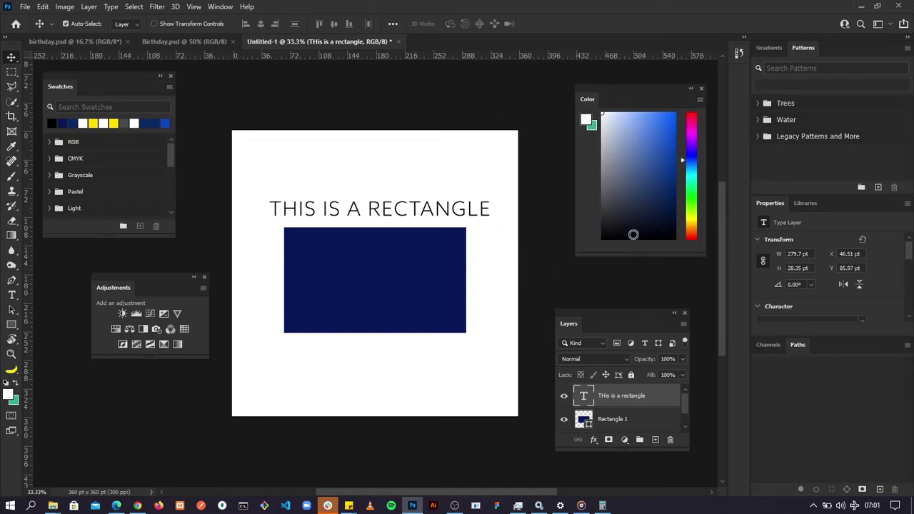
left_click_drag(607, 309, 626, 284)
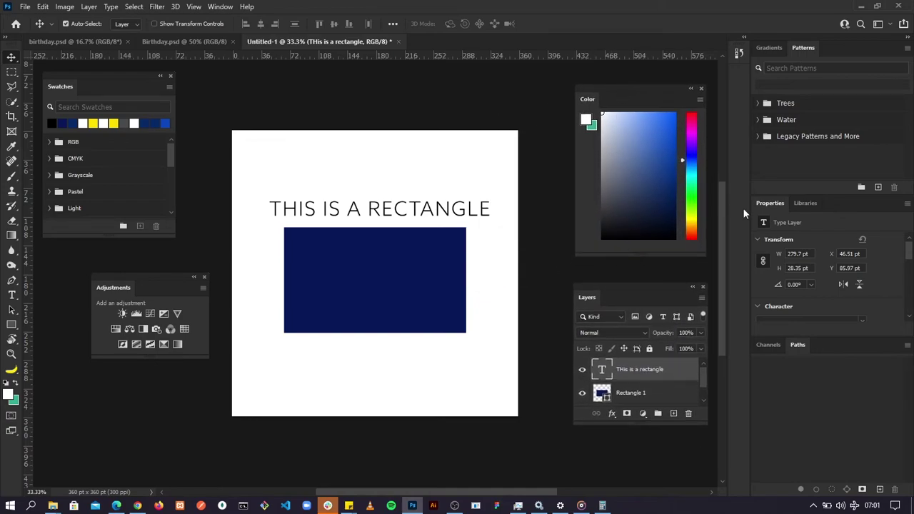
left_click_drag(770, 207, 732, 88)
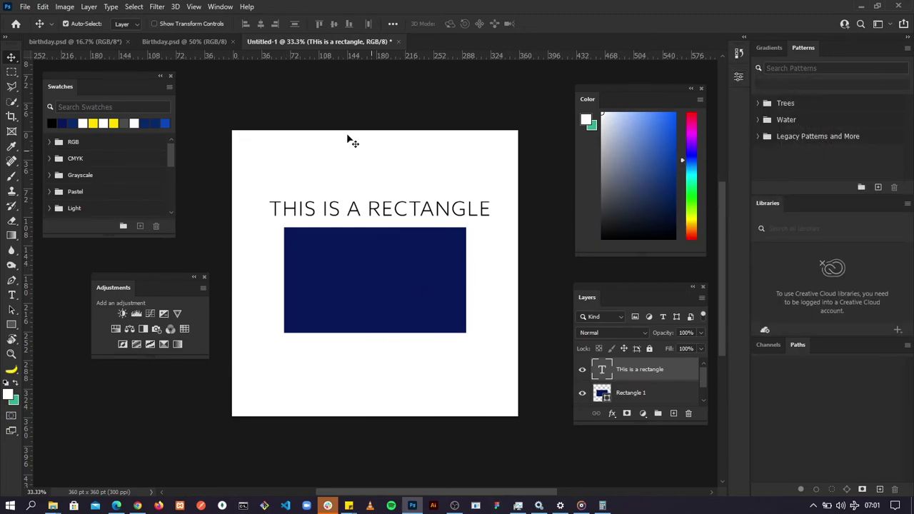
- Restore the default Essentials panel layout via Window > Workspace > Reset Essentials
left_click(229, 8)
mouse_move(253, 34)
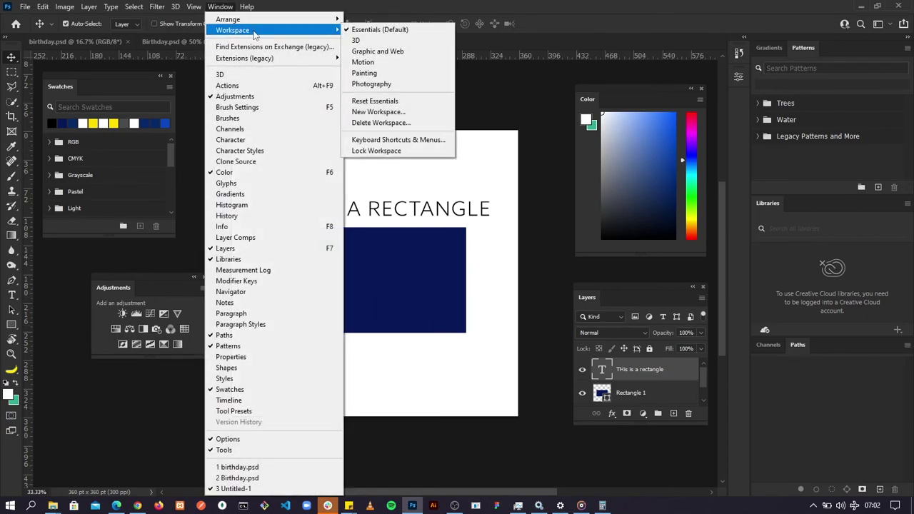
left_click(374, 102)
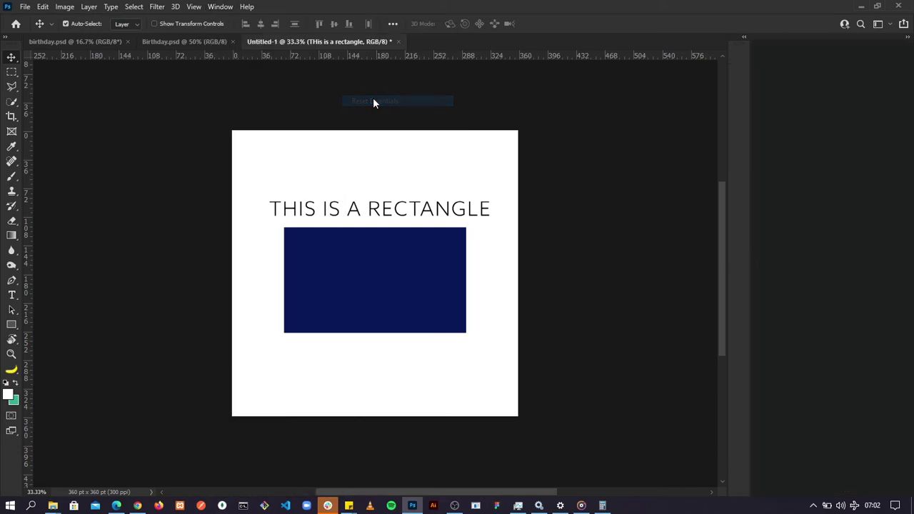